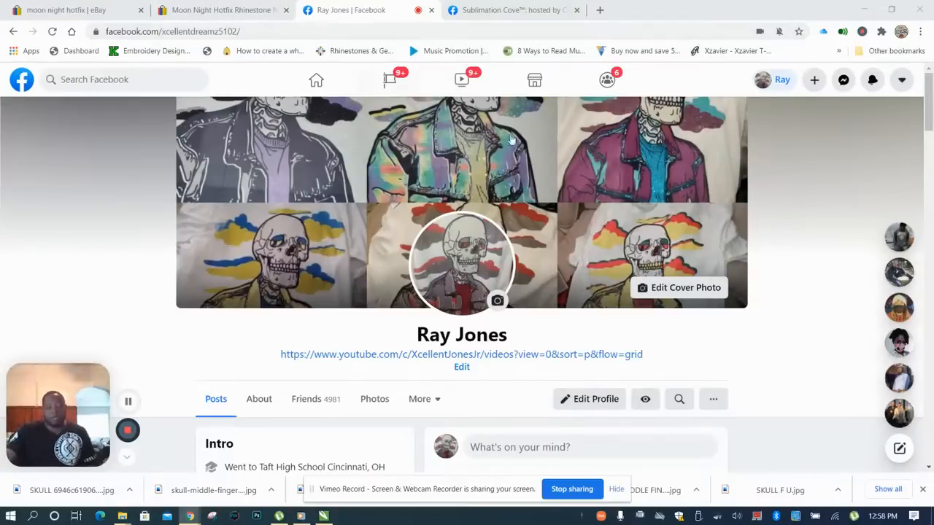
Look through the shirt designs in the Facebook profile's cover photo and posts.
{"action": "scroll", "coordinate": [780, 320], "scroll_direction": "down", "scroll_amount": 10}
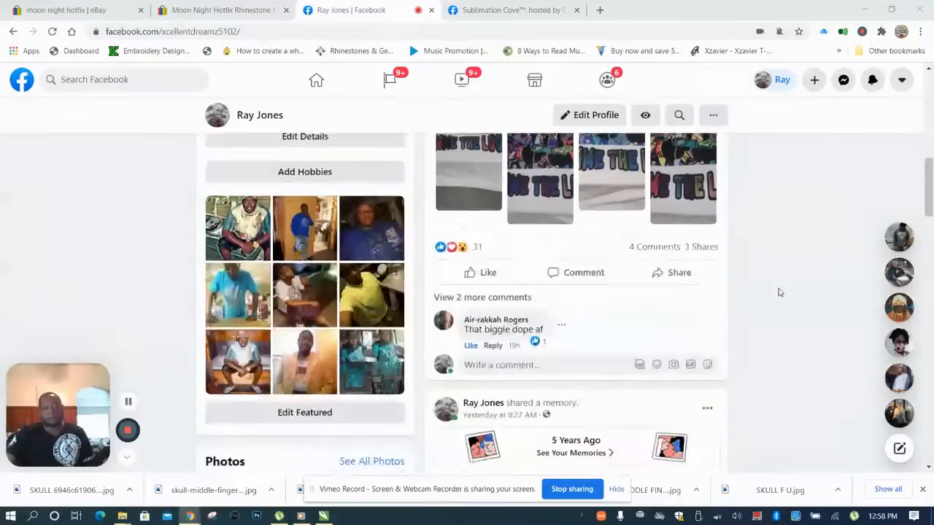
{"action": "scroll", "coordinate": [779, 292], "scroll_direction": "down", "scroll_amount": 5}
{"action": "scroll", "coordinate": [779, 292], "scroll_direction": "up", "scroll_amount": 3}
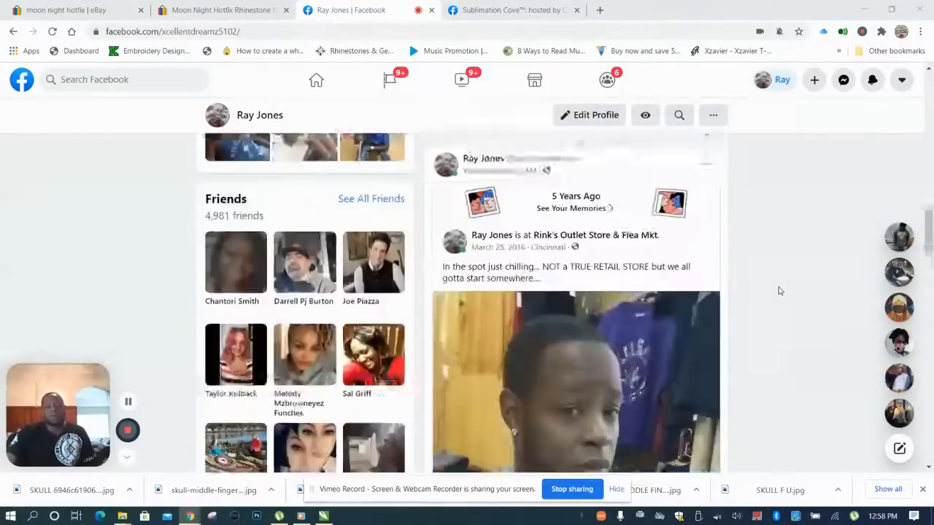
{"action": "scroll", "coordinate": [779, 290], "scroll_direction": "down", "scroll_amount": 8}
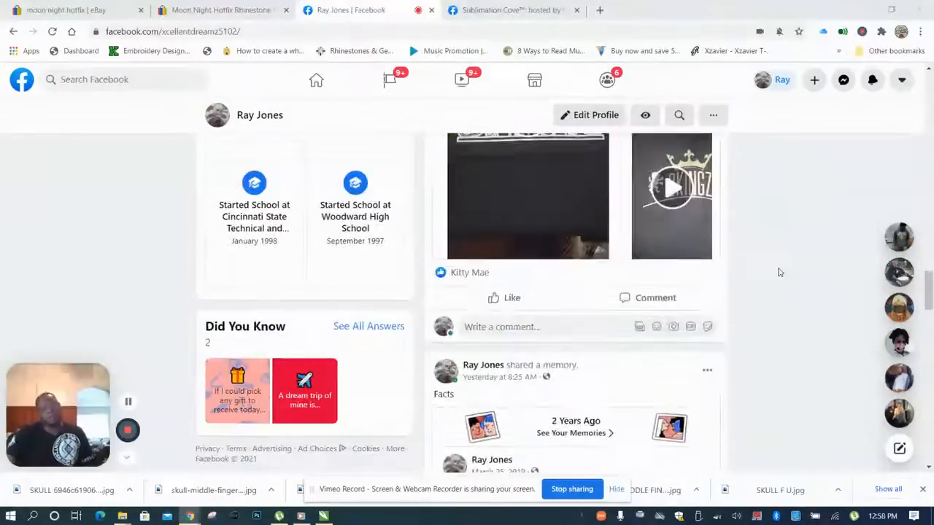
{"action": "scroll", "coordinate": [764, 259], "scroll_direction": "up", "scroll_amount": 2}
{"action": "scroll", "coordinate": [766, 259], "scroll_direction": "up", "scroll_amount": 8}
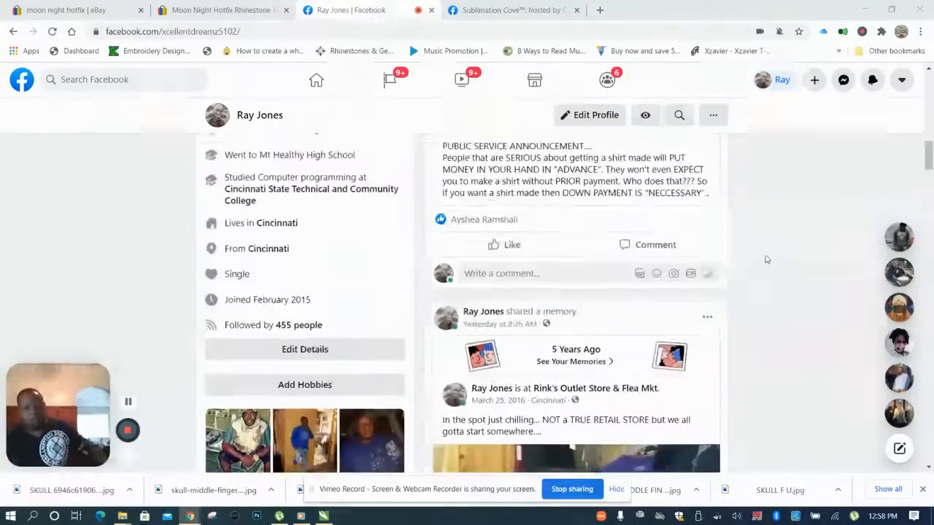
{"action": "scroll", "coordinate": [772, 257], "scroll_direction": "up", "scroll_amount": 10}
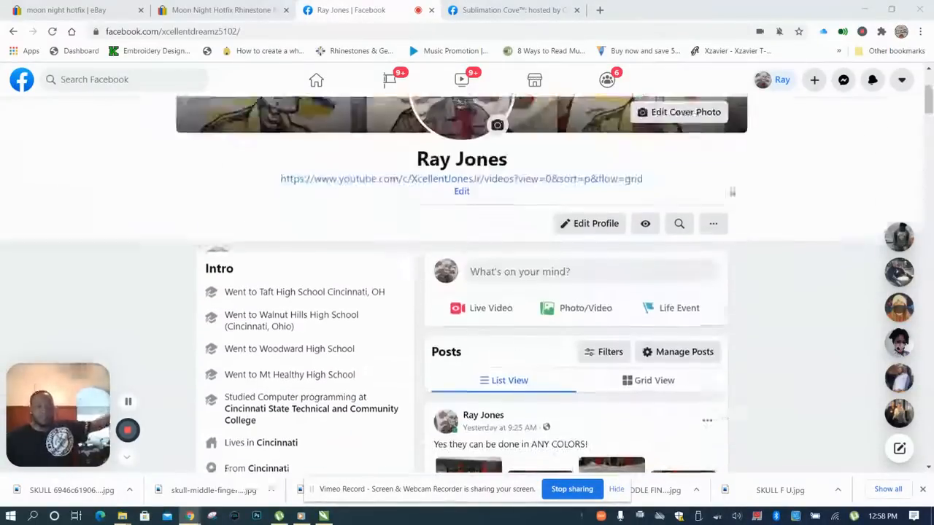
{"action": "scroll", "coordinate": [726, 175], "scroll_direction": "down", "scroll_amount": 5}
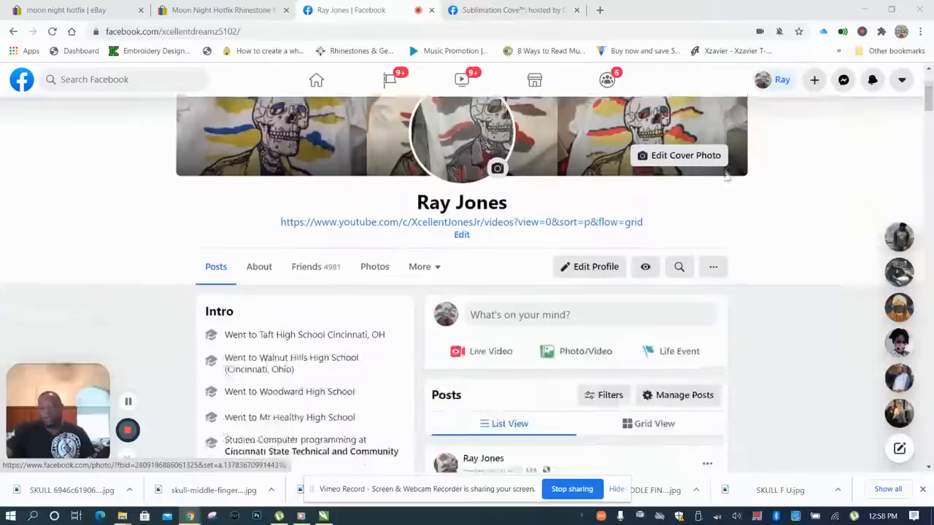
{"action": "scroll", "coordinate": [758, 240], "scroll_direction": "up", "scroll_amount": 5}
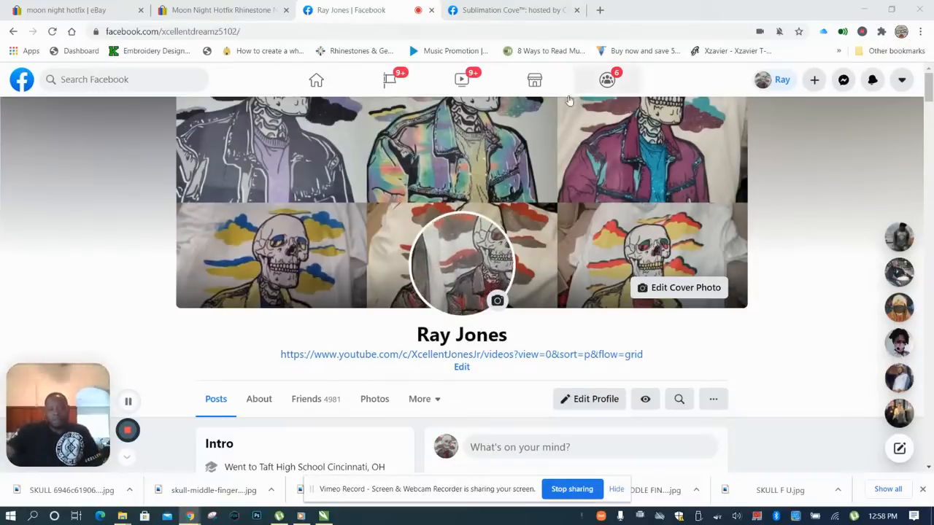
{"action": "scroll", "coordinate": [617, 222], "scroll_direction": "down", "scroll_amount": 10}
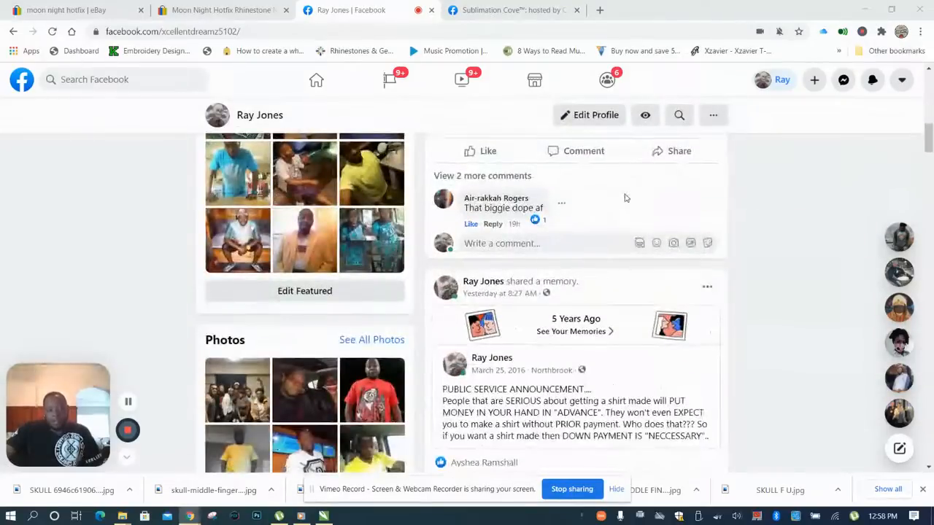
{"action": "scroll", "coordinate": [613, 217], "scroll_direction": "down", "scroll_amount": 1}
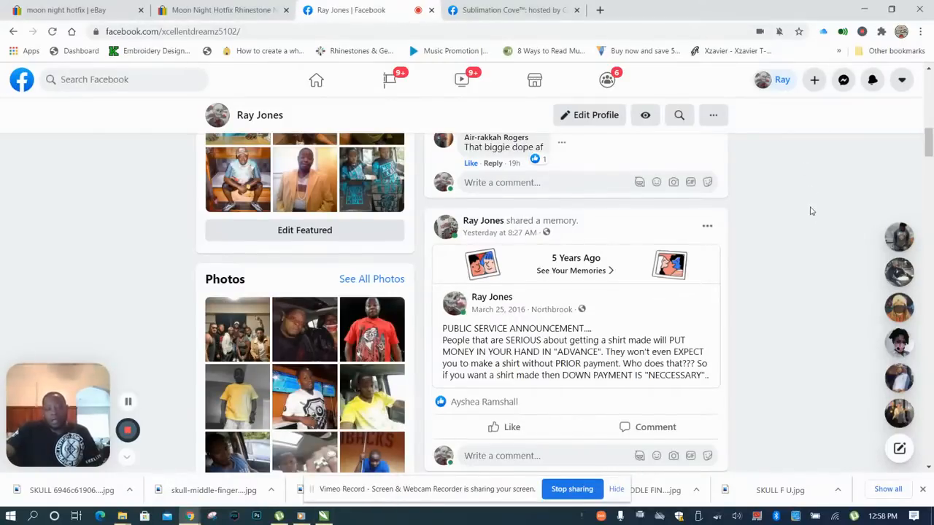
{"action": "scroll", "coordinate": [812, 194], "scroll_direction": "up", "scroll_amount": 15}
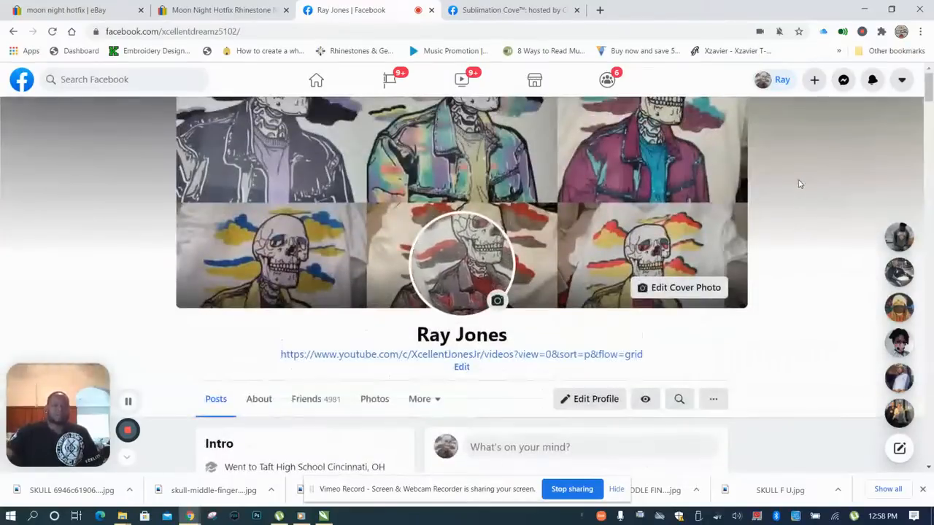
Open Google in a new browser tab and search its images for "mario brothers".
{"action": "left_click", "coordinate": [600, 10]}
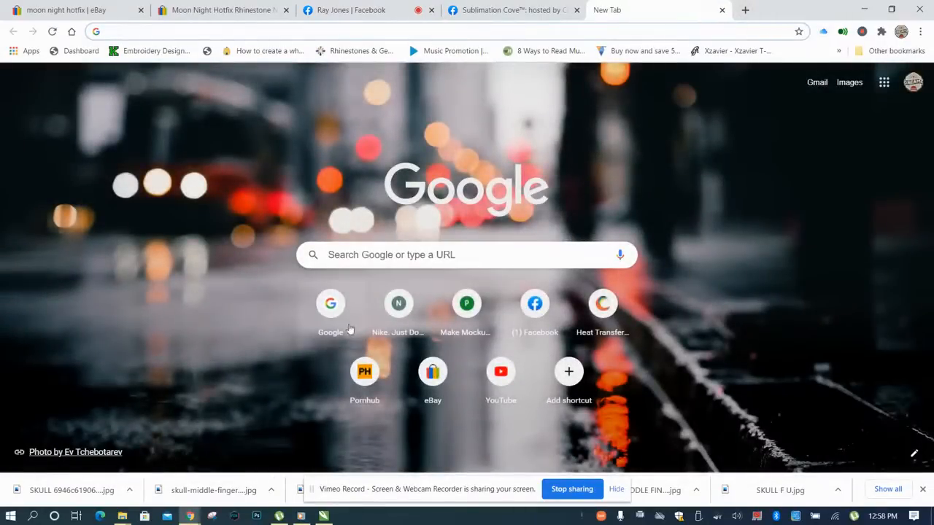
{"action": "left_click", "coordinate": [335, 302]}
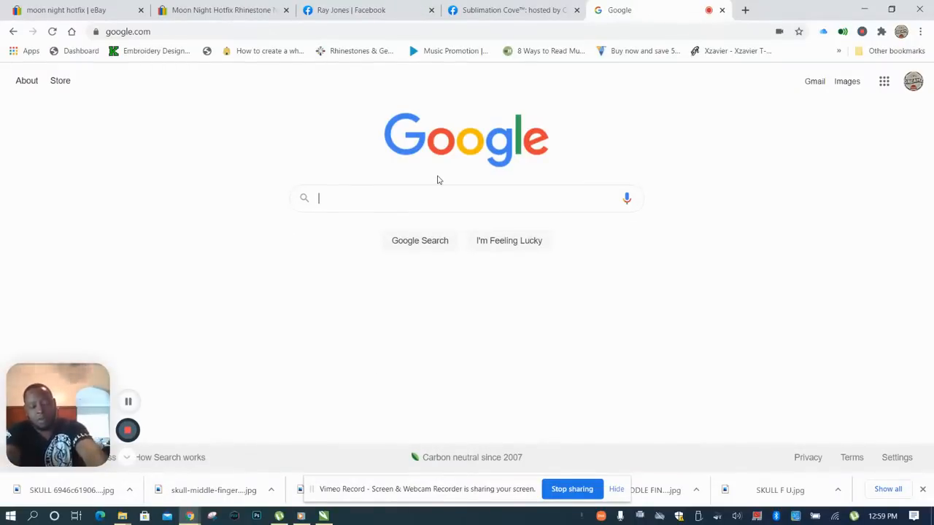
{"action": "type", "text": "mario"}
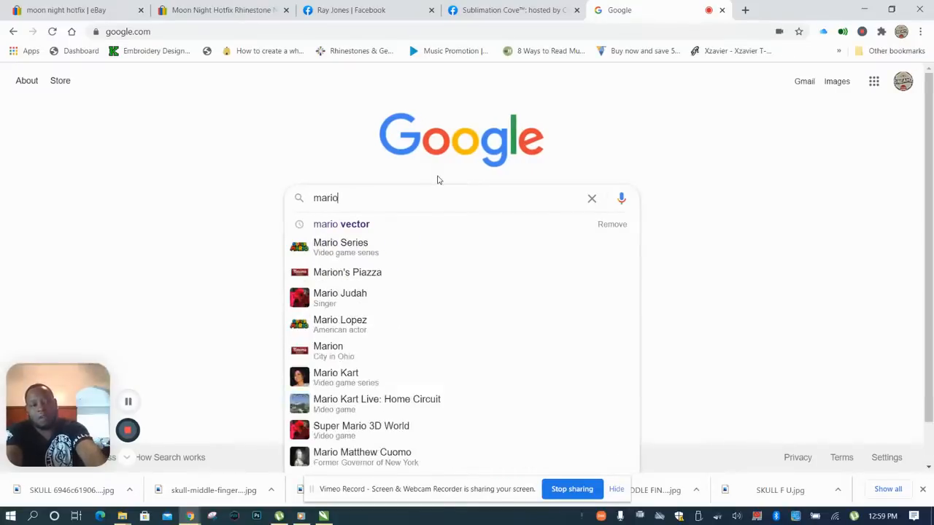
{"action": "type", "text": " brothers"}
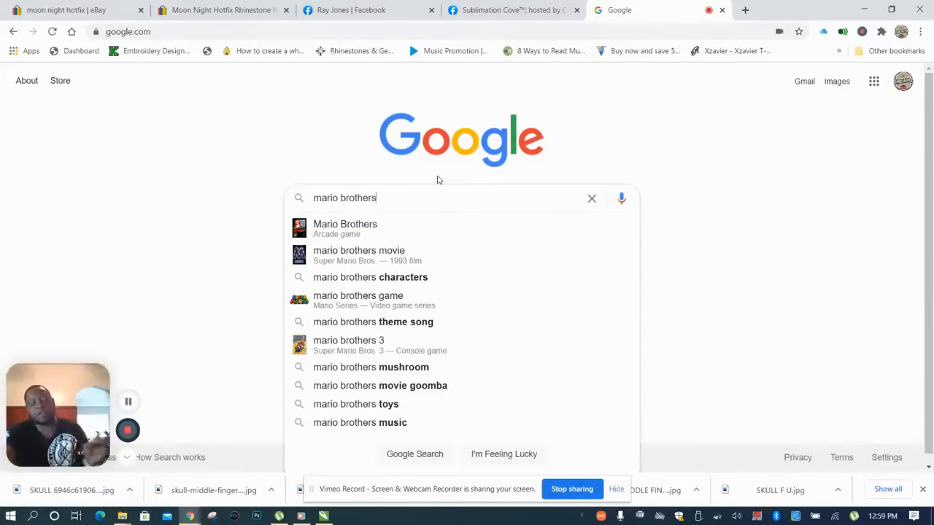
{"action": "key", "text": "Return"}
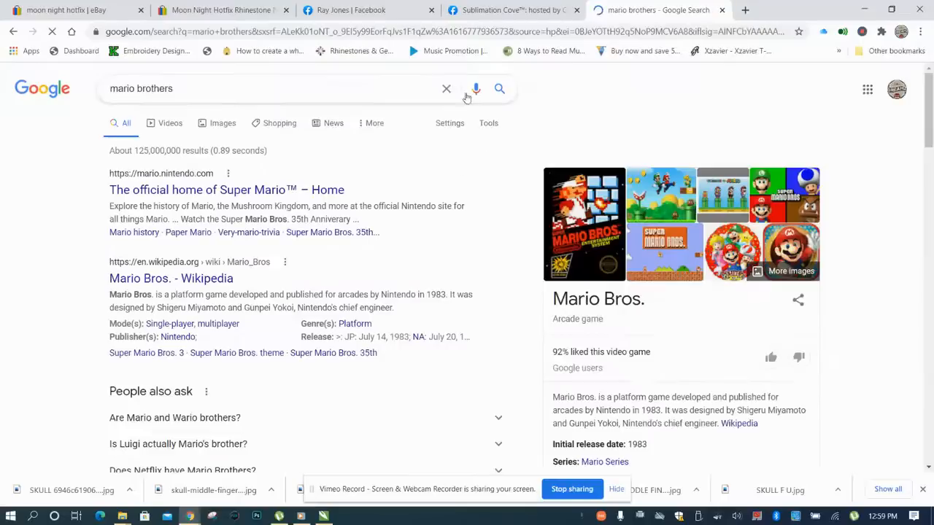
{"action": "left_click", "coordinate": [223, 126]}
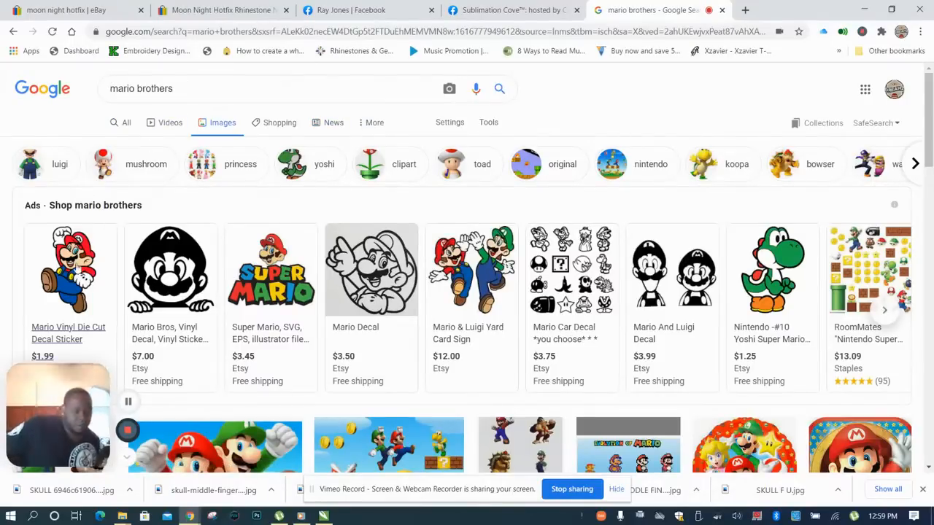
Browse the image results and refine the search to "mario brothers vector".
{"action": "scroll", "coordinate": [405, 208], "scroll_direction": "down", "scroll_amount": 3}
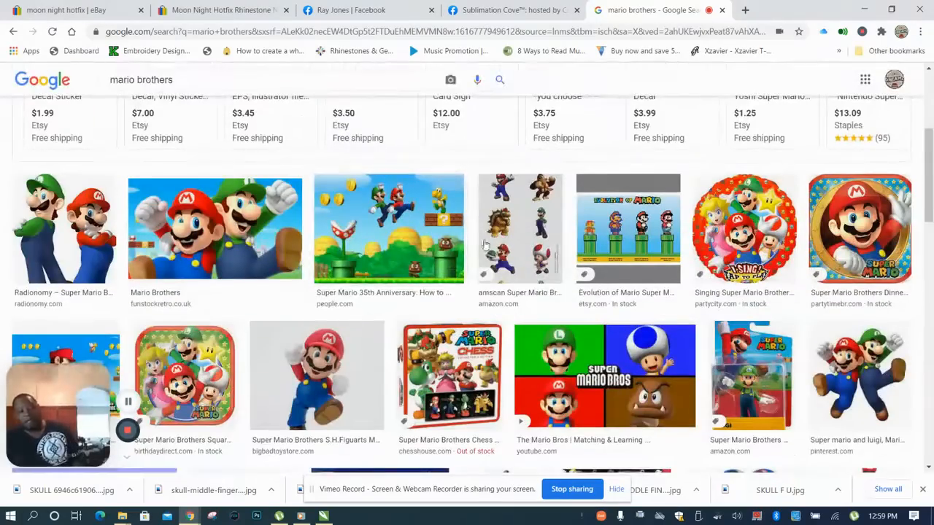
{"action": "scroll", "coordinate": [485, 246], "scroll_direction": "down", "scroll_amount": 4}
{"action": "scroll", "coordinate": [485, 246], "scroll_direction": "down", "scroll_amount": 1}
{"action": "left_click", "coordinate": [275, 80]}
{"action": "key", "text": "Return"}
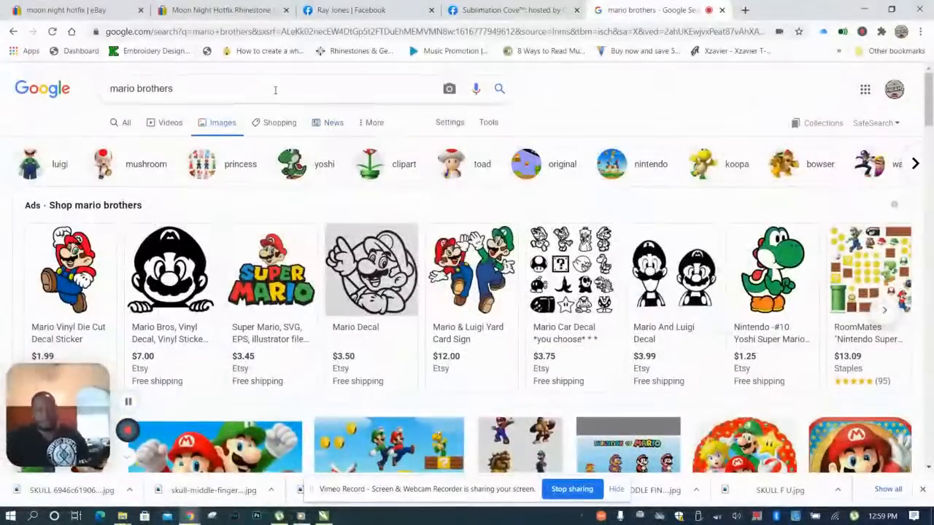
{"action": "left_click", "coordinate": [275, 90]}
{"action": "type", "text": "ve"}
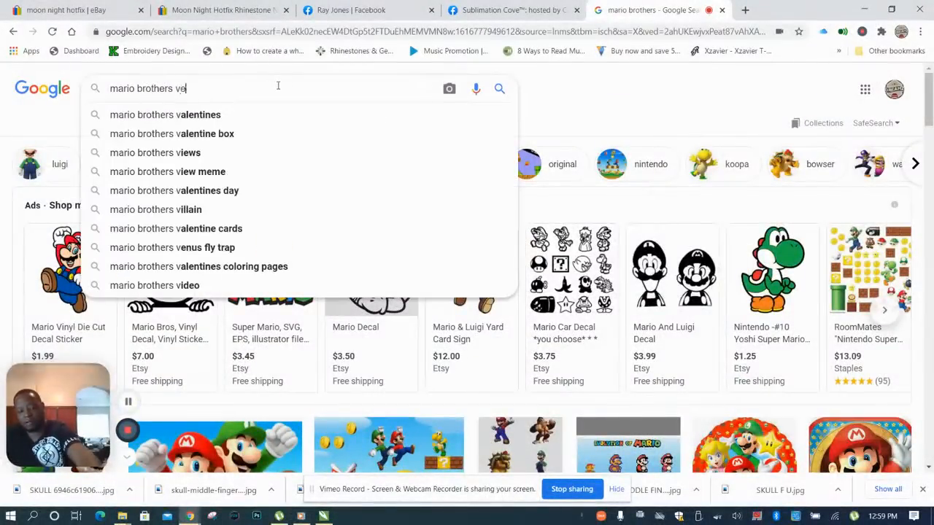
{"action": "type", "text": "ctor"}
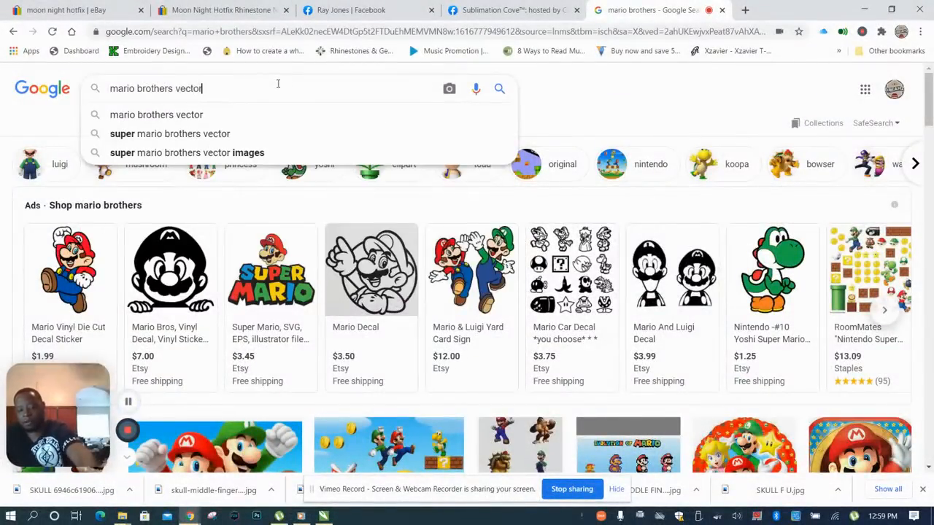
{"action": "key", "text": "Return"}
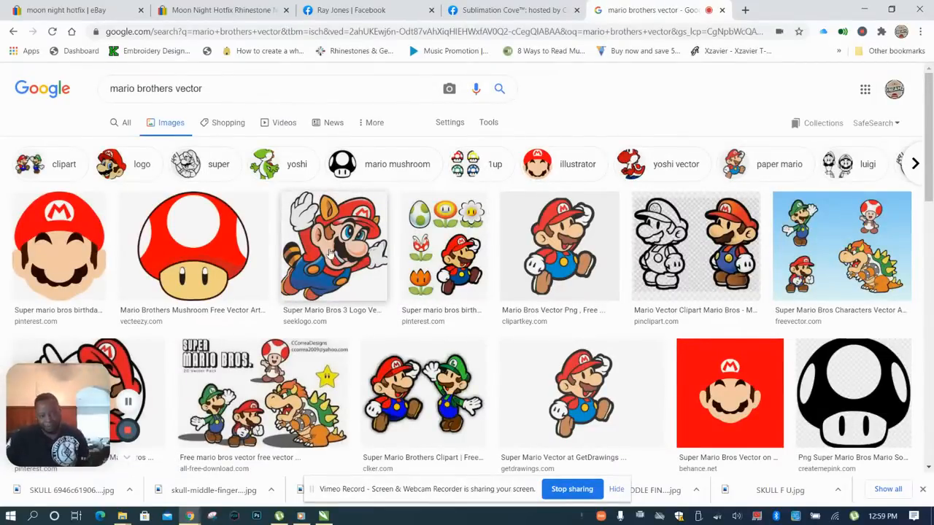
Save the picture of Mario pointing upward inside a circle to the XCELLENT DREAMZ folder as a JPEG, prefixing its file name with "mario".
{"action": "scroll", "coordinate": [329, 252], "scroll_direction": "down", "scroll_amount": 1}
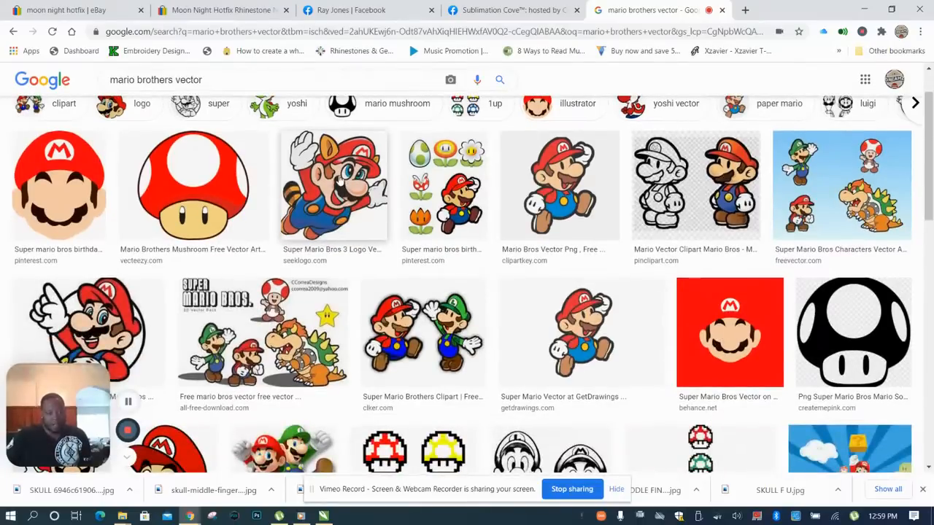
{"action": "scroll", "coordinate": [337, 207], "scroll_direction": "down", "scroll_amount": 2}
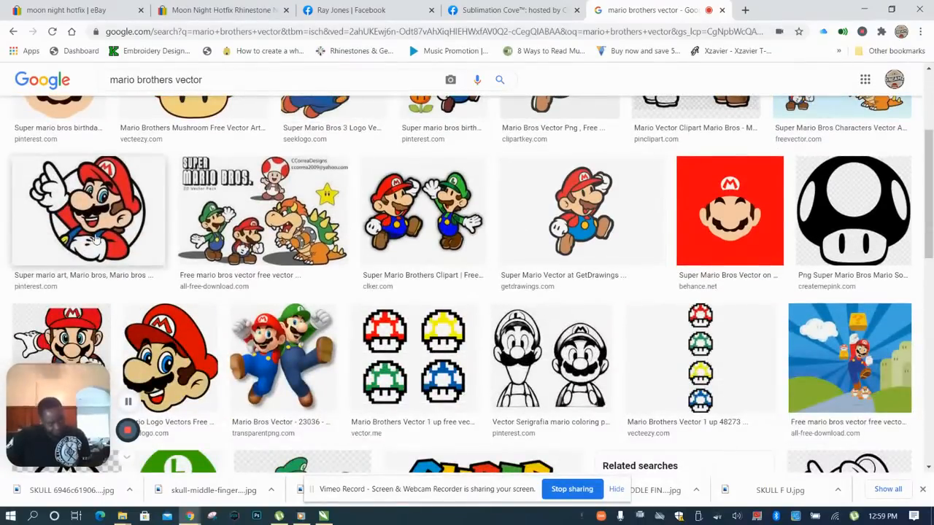
{"action": "left_click", "coordinate": [96, 238]}
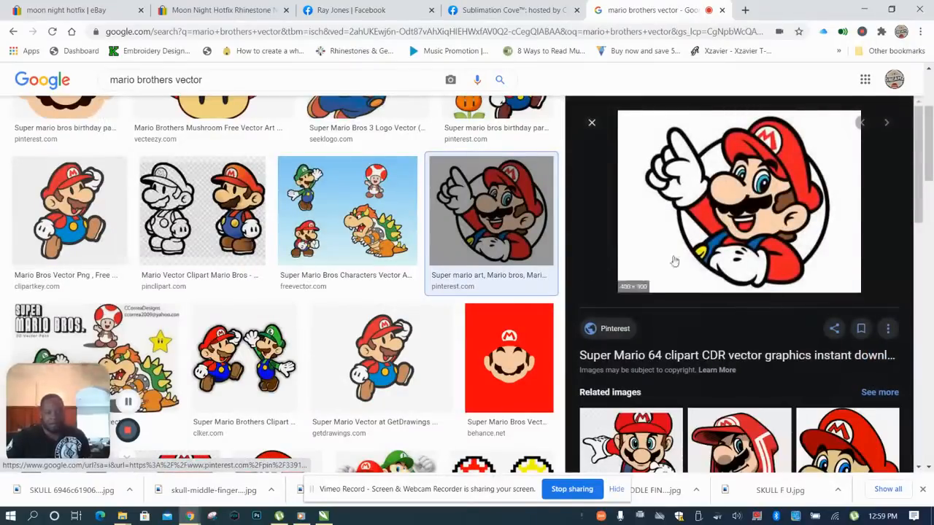
{"action": "right_click", "coordinate": [737, 230]}
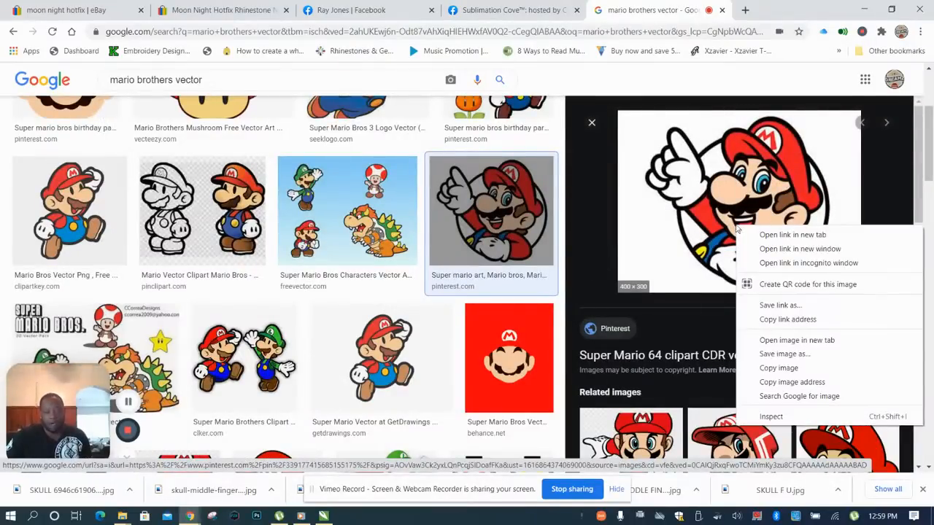
{"action": "left_click", "coordinate": [787, 354]}
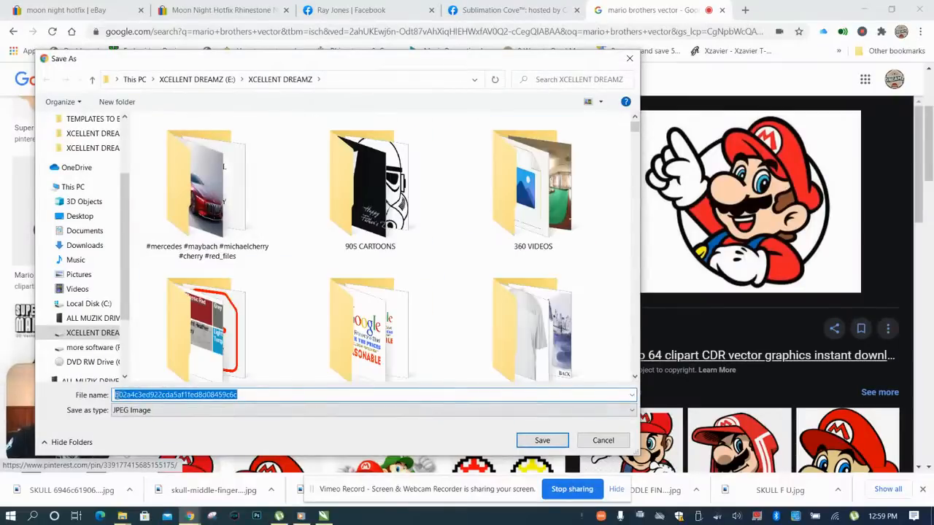
{"action": "left_click", "coordinate": [114, 395]}
{"action": "type", "text": "mario"}
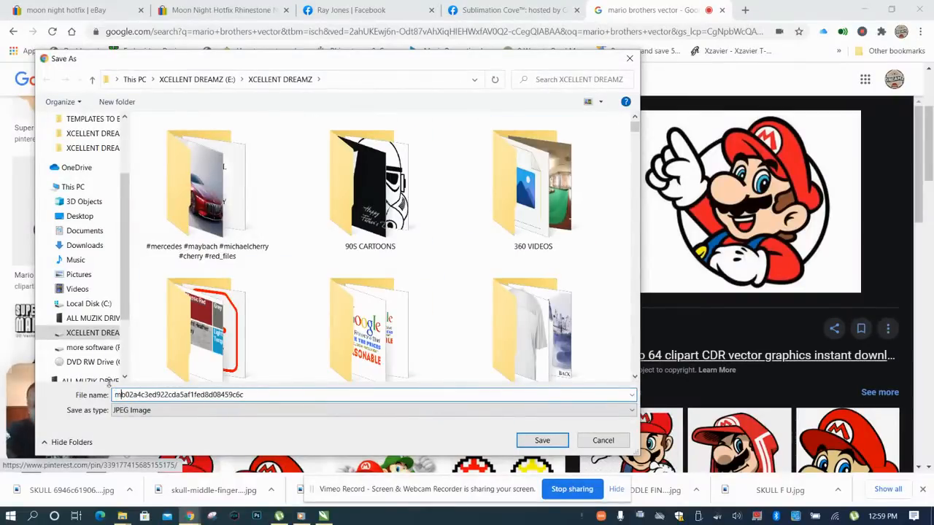
{"action": "key", "text": "Return"}
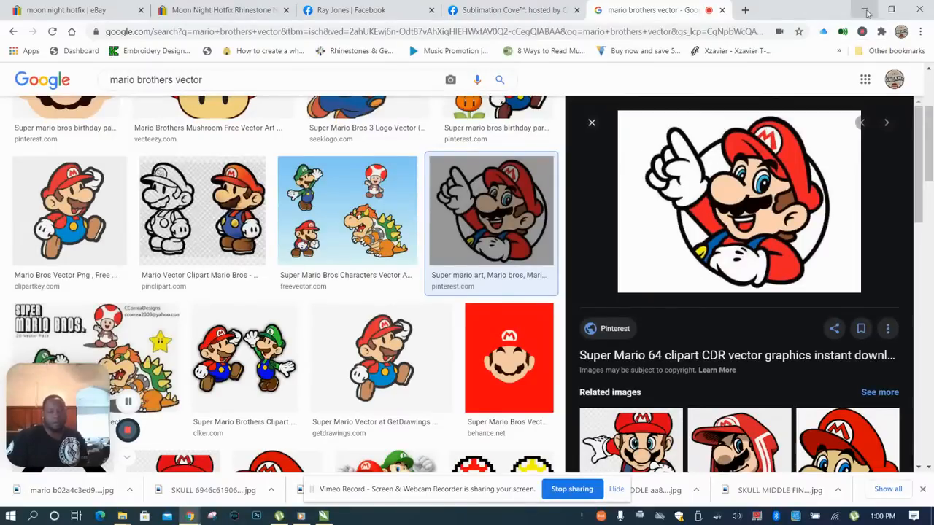
Switch to CorelDRAW, find the saved Mario image in the XCELLENT DREAMZ folder, and place it beside the blank page.
{"action": "left_click", "coordinate": [860, 9]}
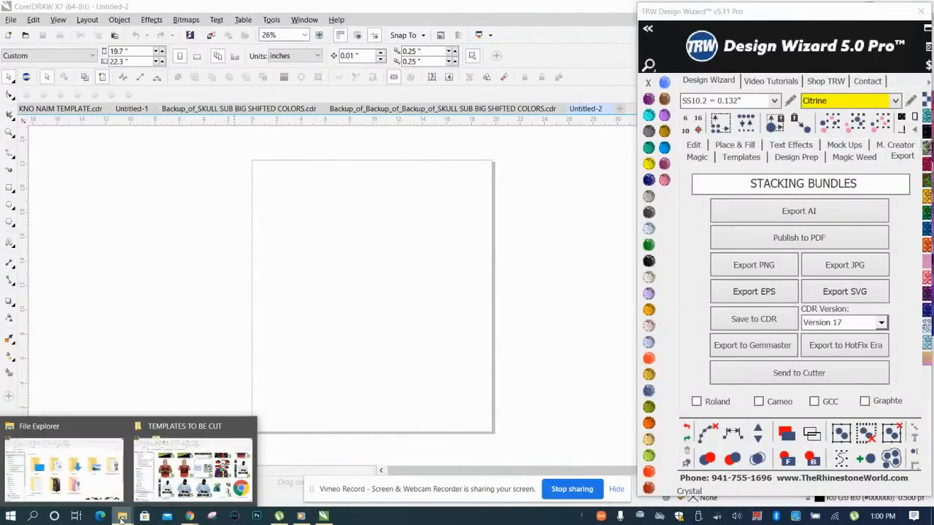
{"action": "right_click", "coordinate": [122, 517]}
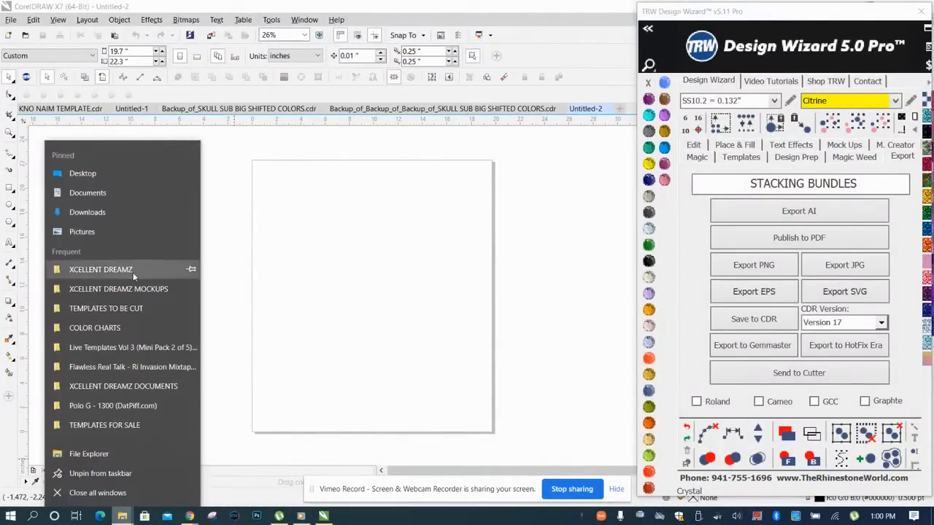
{"action": "left_click", "coordinate": [133, 272]}
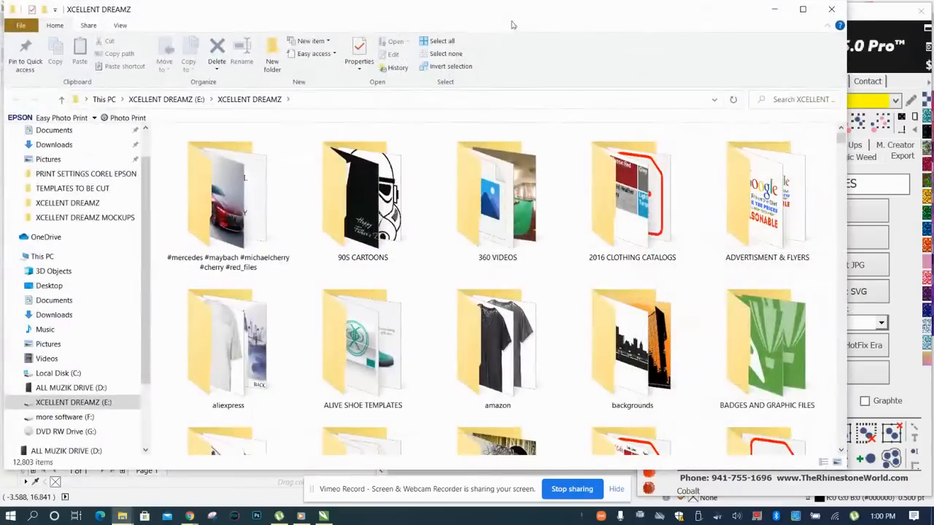
{"action": "left_click", "coordinate": [496, 168]}
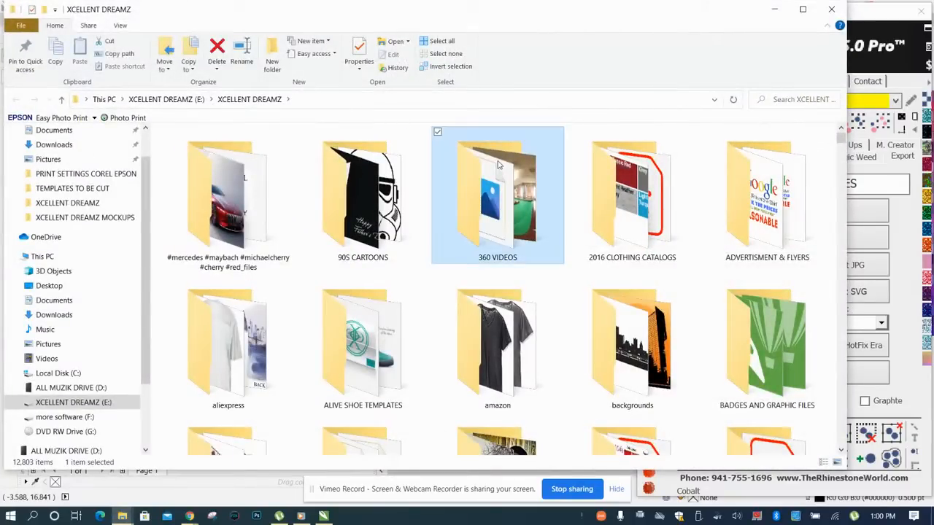
{"action": "type", "text": "mario"}
{"action": "left_click", "coordinate": [707, 207]}
{"action": "key", "text": "super+Down"}
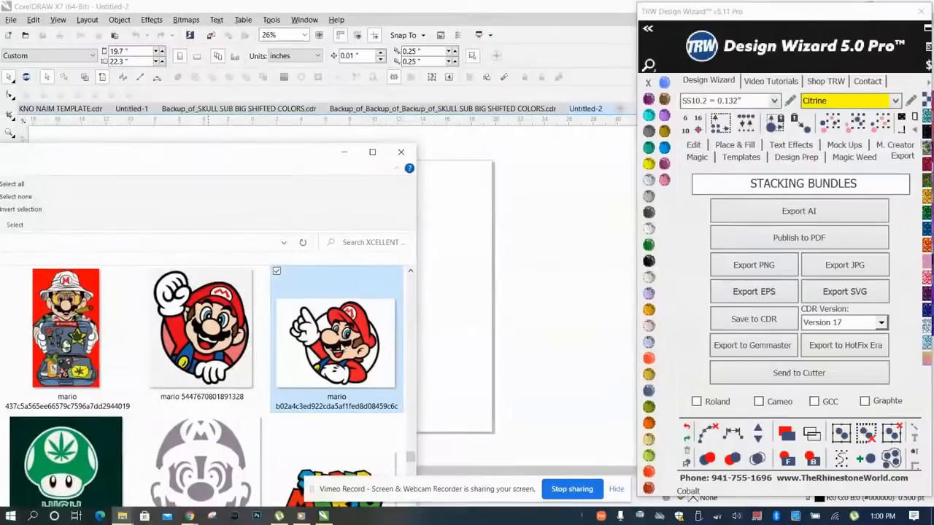
{"action": "left_click_drag", "start_coordinate": [333, 347], "coordinate": [540, 291]}
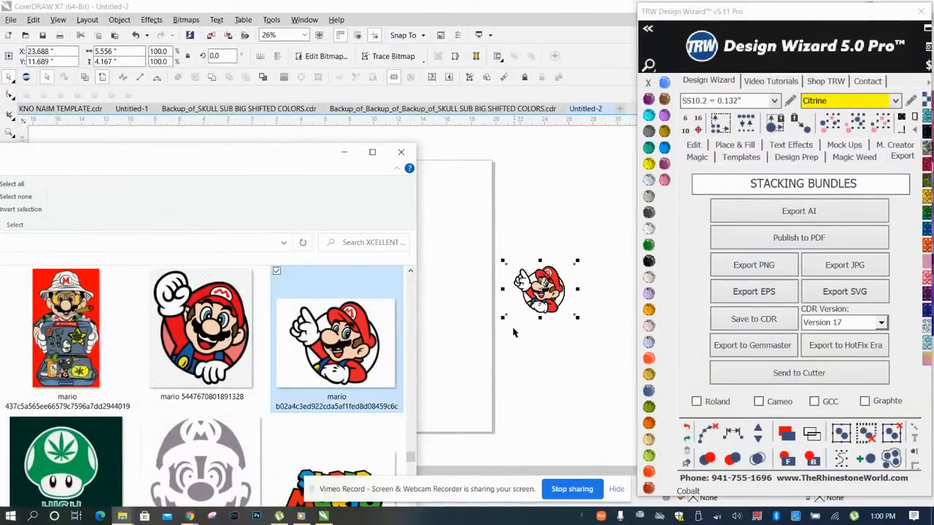
Place the Mario image with the raised fist from the folder beside the page, below the pointing Mario, and minimize the folder window.
{"action": "left_click", "coordinate": [202, 321]}
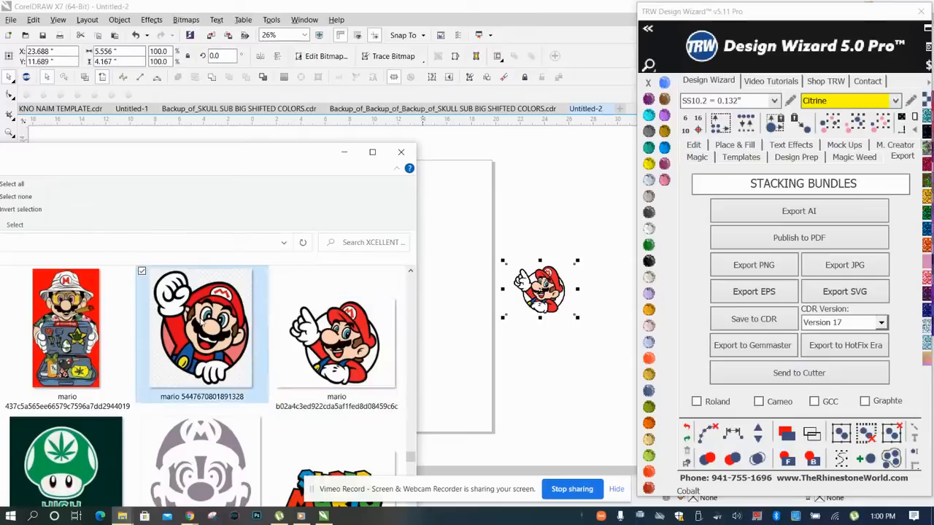
{"action": "left_click_drag", "start_coordinate": [571, 400], "coordinate": [571, 399]}
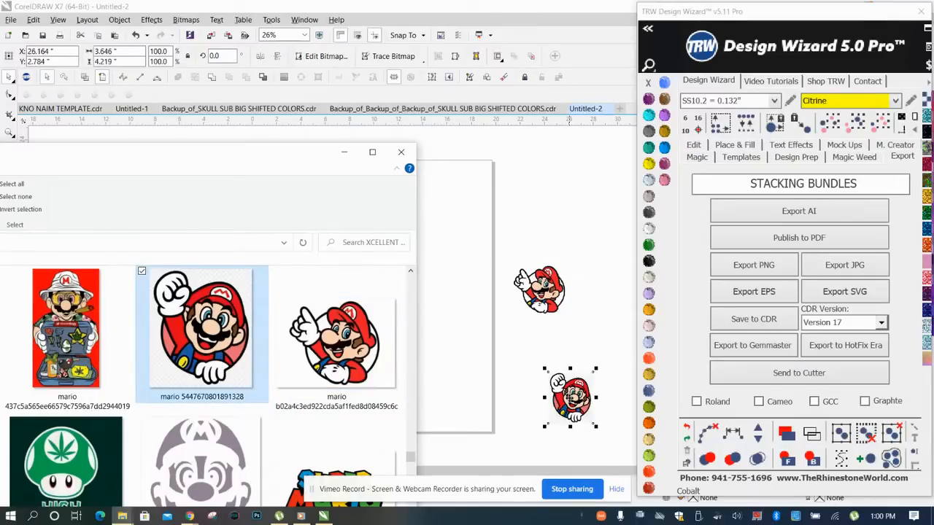
{"action": "left_click", "coordinate": [345, 153]}
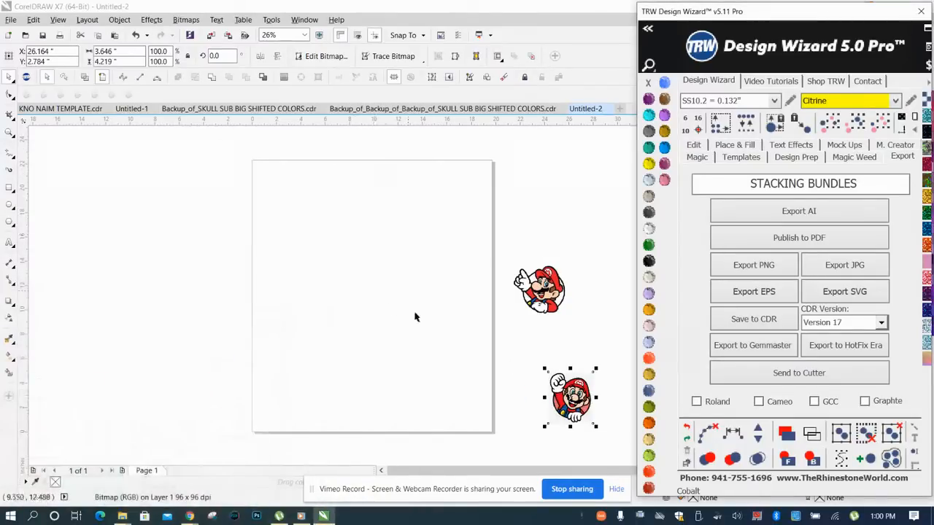
Move the pointing Mario image onto the page and enlarge it proportionally to about 14.08 by 10.56 inches.
{"action": "left_click_drag", "start_coordinate": [548, 290], "coordinate": [349, 336]}
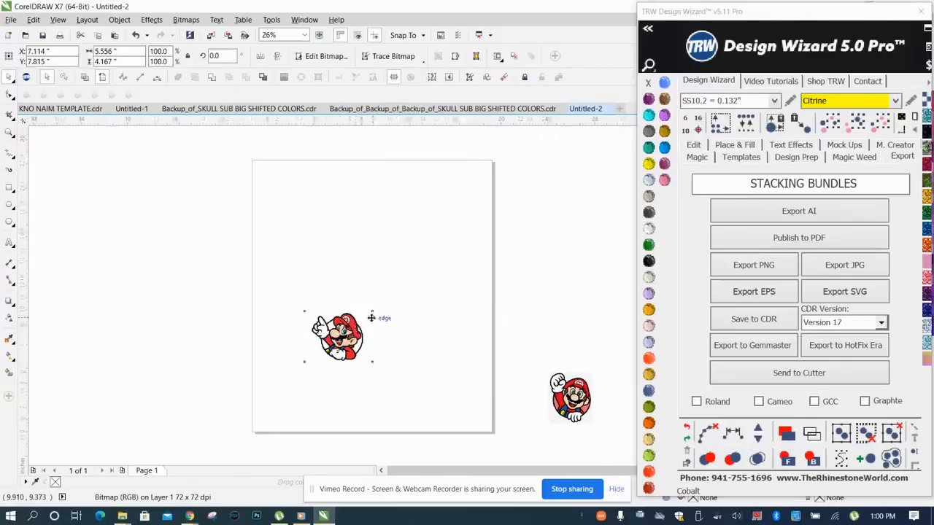
{"action": "scroll", "coordinate": [378, 309], "scroll_direction": "down", "scroll_amount": 1}
{"action": "left_click_drag", "start_coordinate": [379, 308], "coordinate": [485, 186]}
{"action": "scroll", "coordinate": [407, 233], "scroll_direction": "up", "scroll_amount": 4}
{"action": "scroll", "coordinate": [380, 234], "scroll_direction": "down", "scroll_amount": 4}
{"action": "scroll", "coordinate": [338, 231], "scroll_direction": "up", "scroll_amount": 3}
{"action": "scroll", "coordinate": [338, 231], "scroll_direction": "down", "scroll_amount": 3}
{"action": "scroll", "coordinate": [331, 236], "scroll_direction": "up", "scroll_amount": 2}
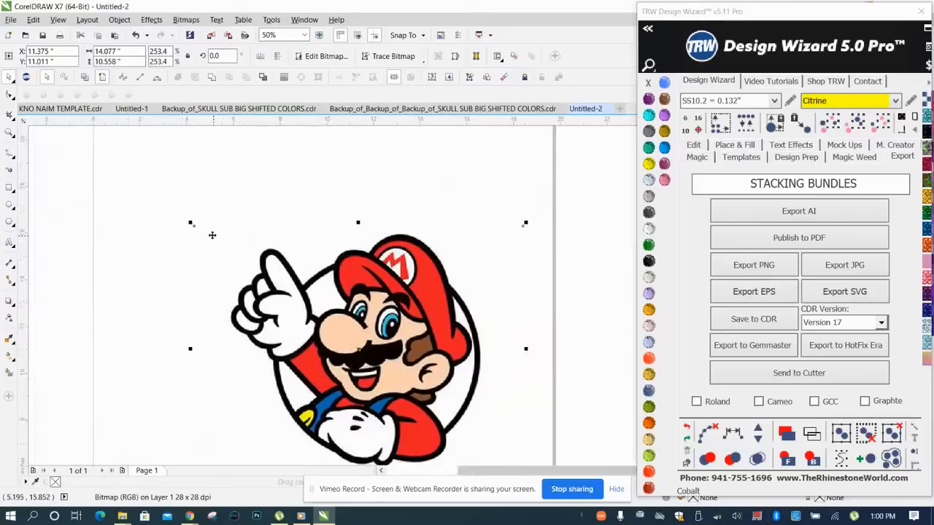
{"action": "scroll", "coordinate": [188, 226], "scroll_direction": "down", "scroll_amount": 2}
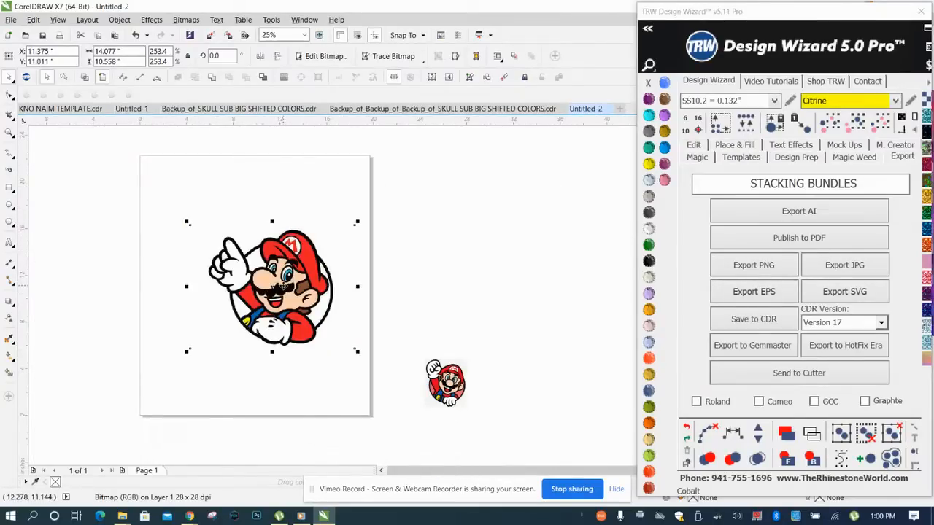
Trace the pointing Mario bitmap with Outline Trace using the Clipart image type, accept the result, and deselect it.
{"action": "right_click", "coordinate": [284, 287]}
{"action": "mouse_move", "coordinate": [410, 248]}
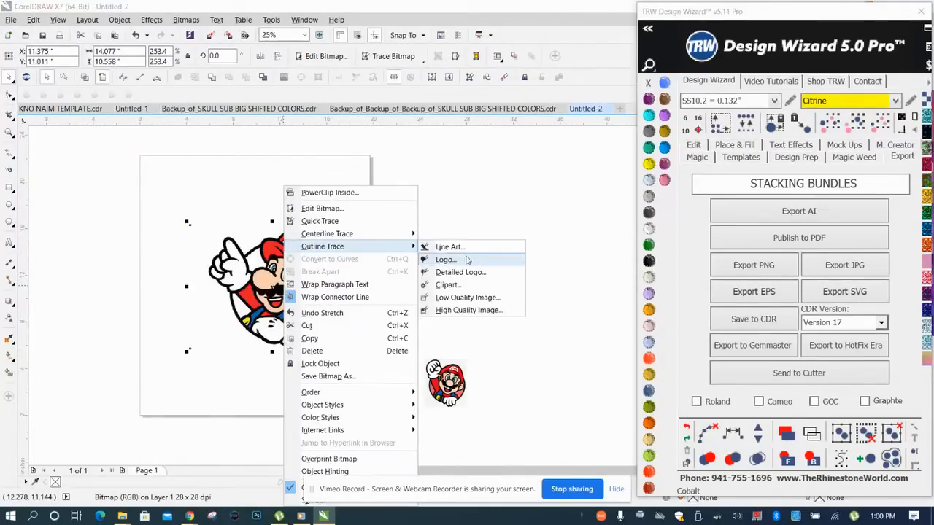
{"action": "left_click", "coordinate": [446, 286]}
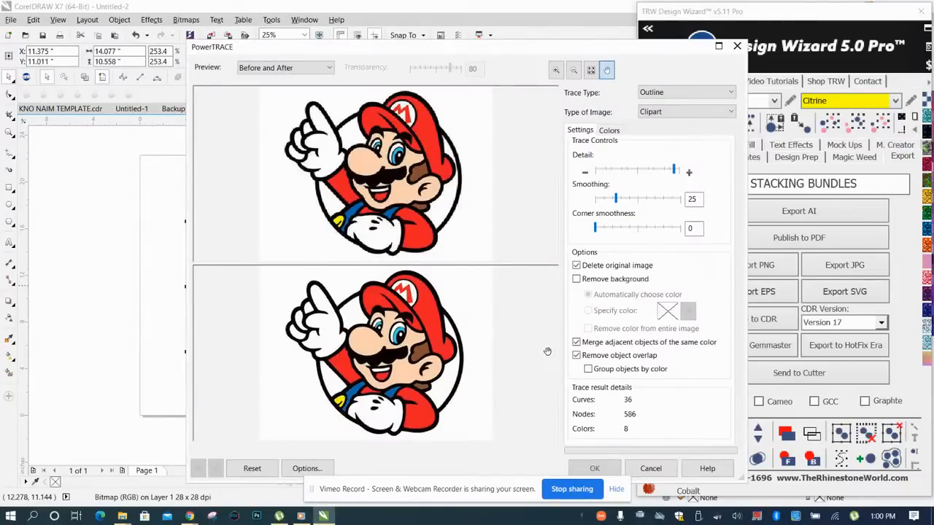
{"action": "left_click", "coordinate": [601, 471]}
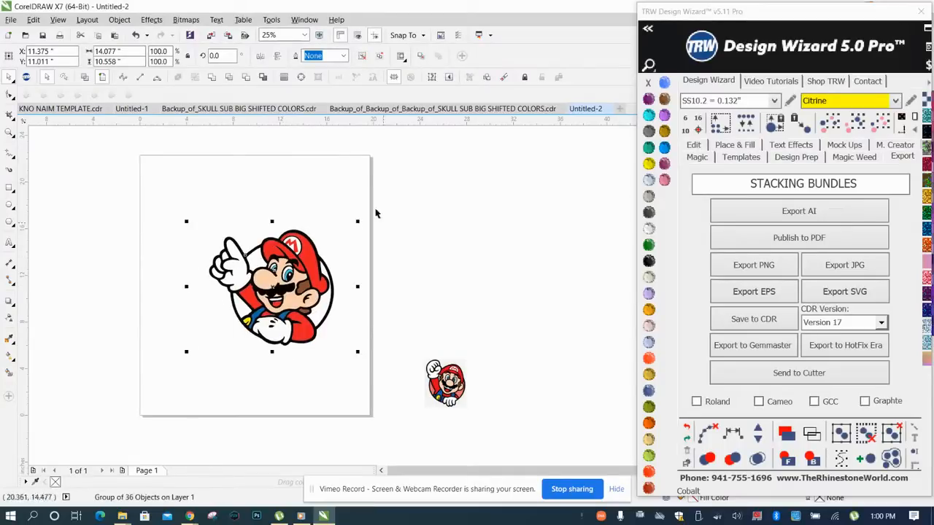
{"action": "left_click", "coordinate": [404, 258]}
{"action": "scroll", "coordinate": [250, 258], "scroll_direction": "up", "scroll_amount": 2}
{"action": "scroll", "coordinate": [258, 248], "scroll_direction": "down", "scroll_amount": 3}
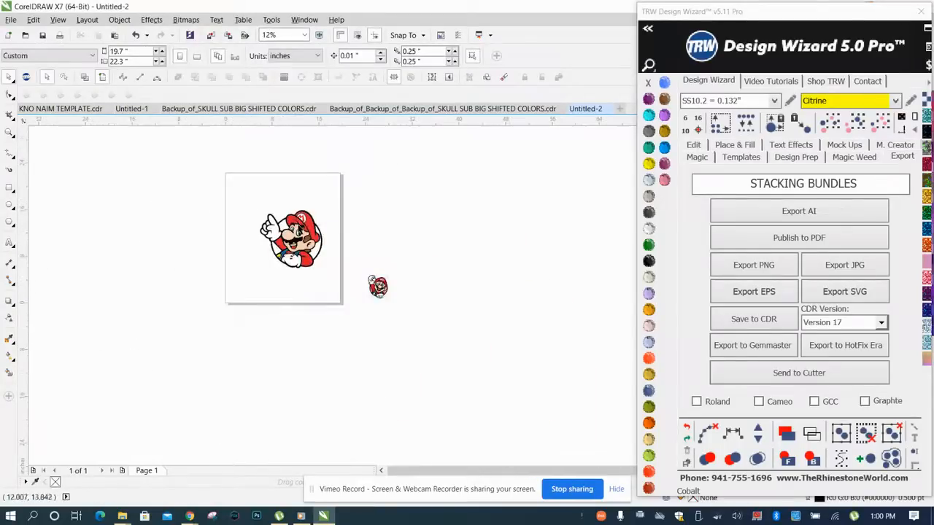
Reposition the traced Mario group slightly lower on the page.
{"action": "scroll", "coordinate": [297, 229], "scroll_direction": "up", "scroll_amount": 2}
{"action": "left_click", "coordinate": [312, 231]}
{"action": "left_click_drag", "start_coordinate": [312, 231], "coordinate": [449, 211]}
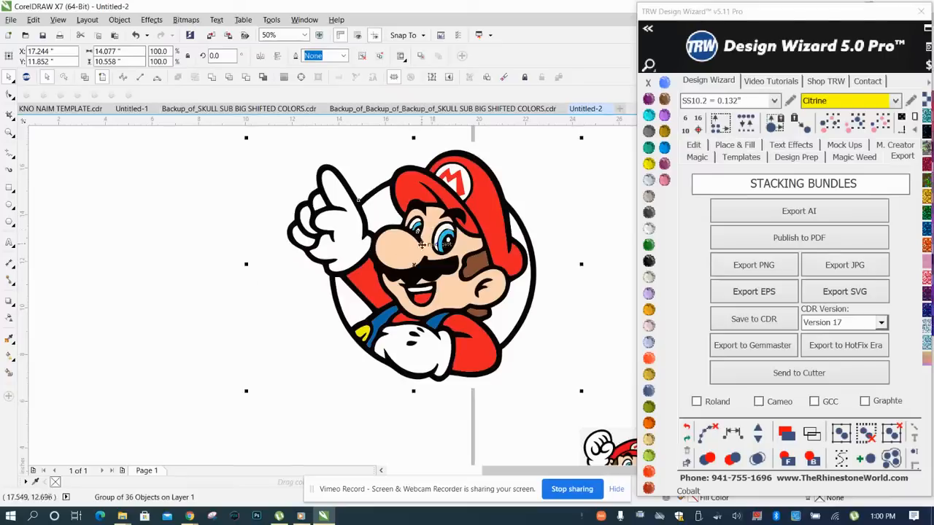
{"action": "scroll", "coordinate": [248, 287], "scroll_direction": "down", "scroll_amount": 3}
{"action": "scroll", "coordinate": [462, 197], "scroll_direction": "up", "scroll_amount": 3}
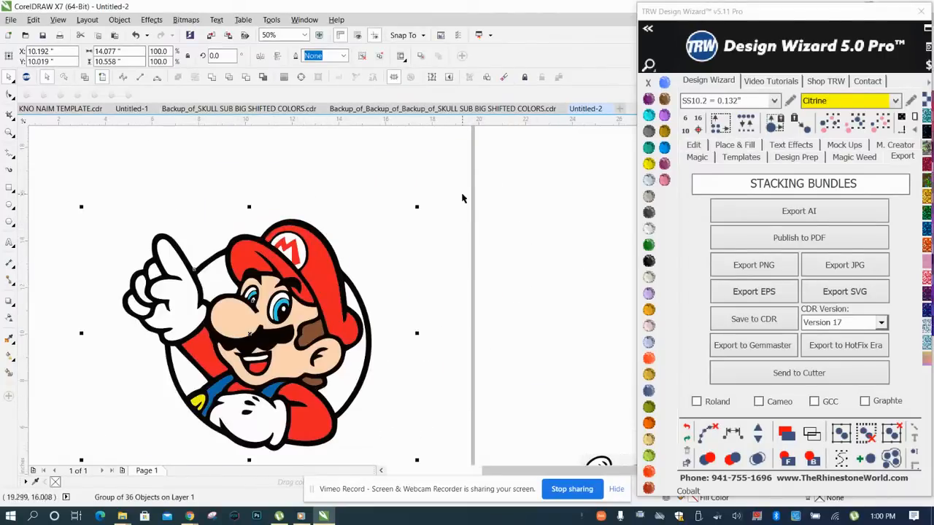
Ungroup all objects of the traced Mario and deselect them.
{"action": "right_click", "coordinate": [360, 235]}
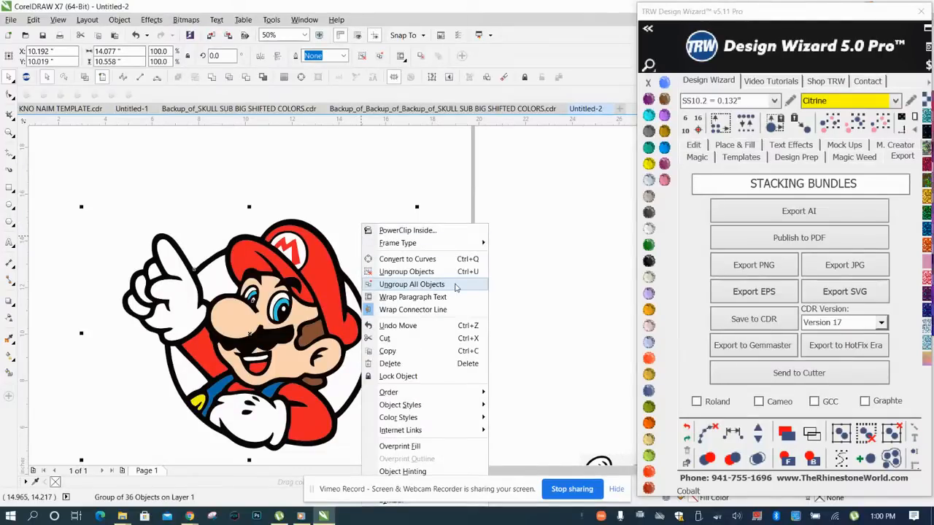
{"action": "left_click", "coordinate": [411, 284]}
{"action": "left_click", "coordinate": [496, 259]}
{"action": "scroll", "coordinate": [501, 243], "scroll_direction": "down", "scroll_amount": 2}
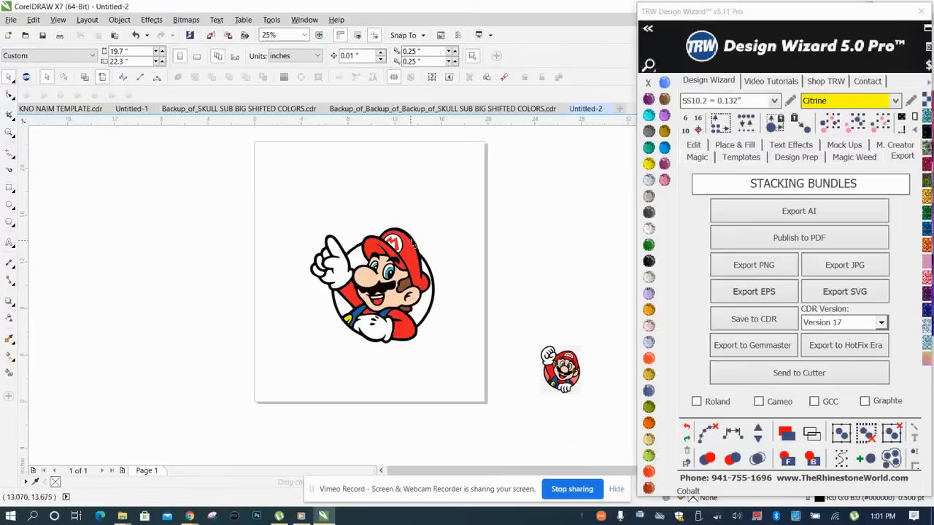
Fill the white background shape around the traced Mario with Blue Zircon.
{"action": "scroll", "coordinate": [451, 299], "scroll_direction": "up", "scroll_amount": 1}
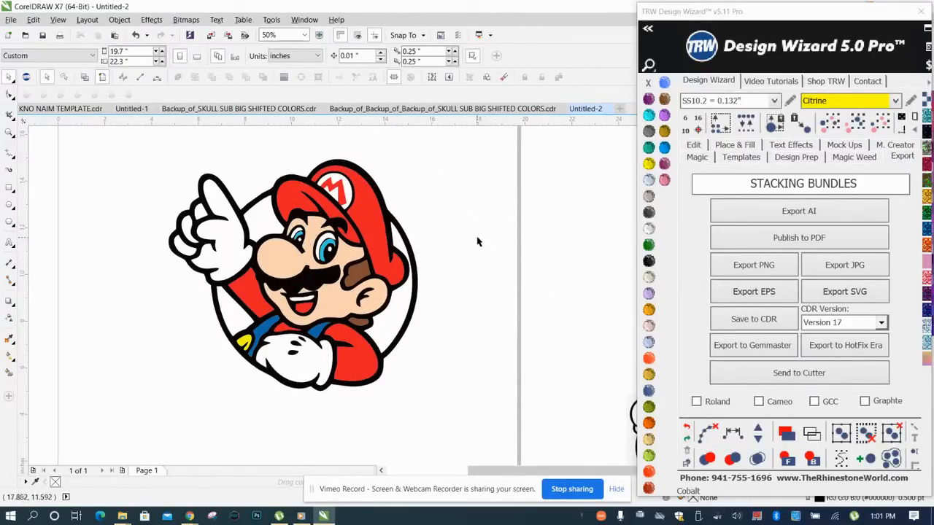
{"action": "left_click", "coordinate": [433, 274]}
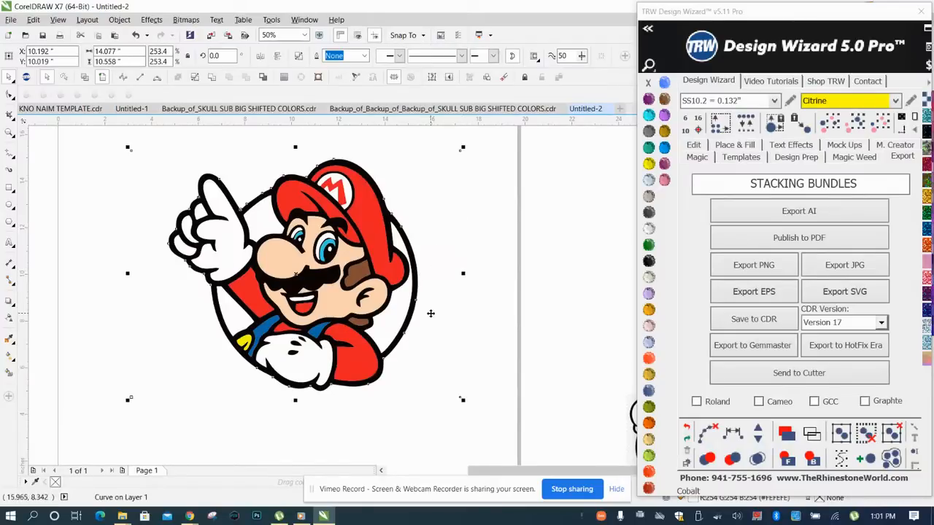
{"action": "left_click", "coordinate": [649, 147]}
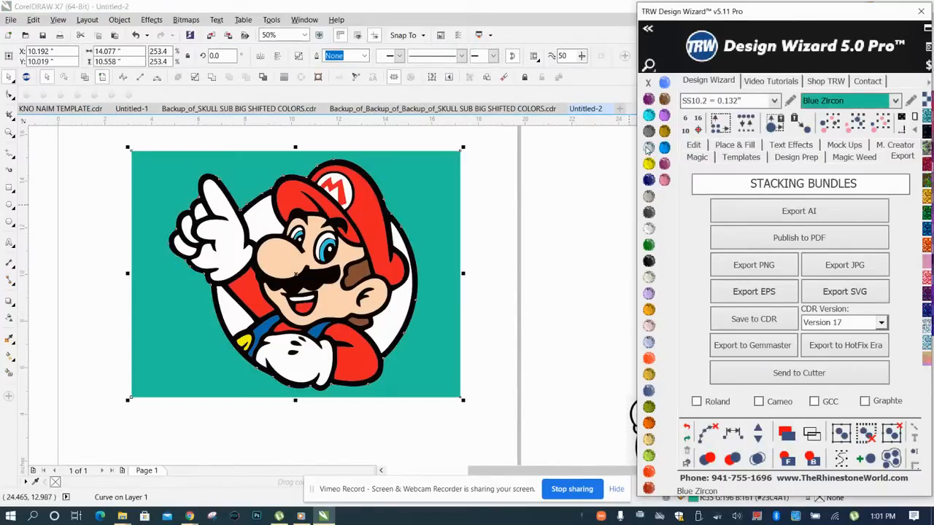
{"action": "scroll", "coordinate": [445, 218], "scroll_direction": "down", "scroll_amount": 1}
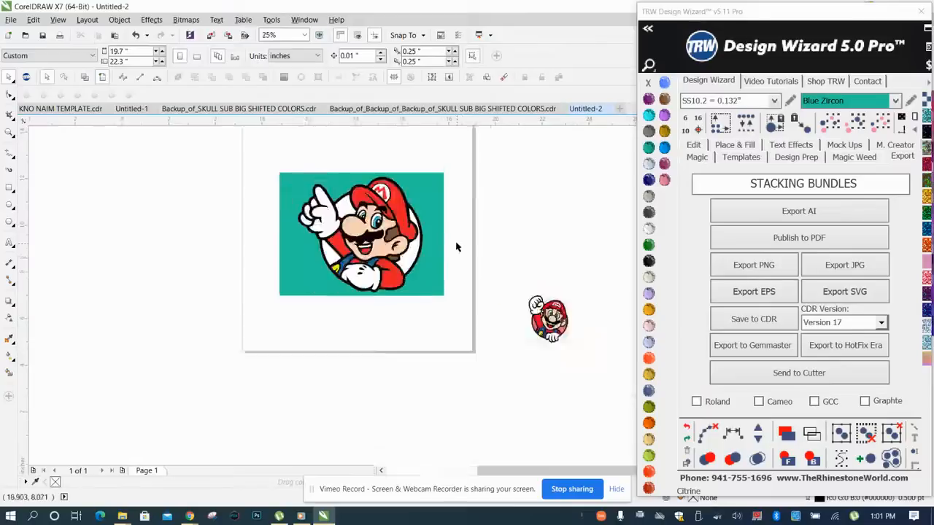
{"action": "scroll", "coordinate": [438, 309], "scroll_direction": "up", "scroll_amount": 1}
{"action": "scroll", "coordinate": [395, 313], "scroll_direction": "down", "scroll_amount": 1}
{"action": "scroll", "coordinate": [395, 312], "scroll_direction": "up", "scroll_amount": 1}
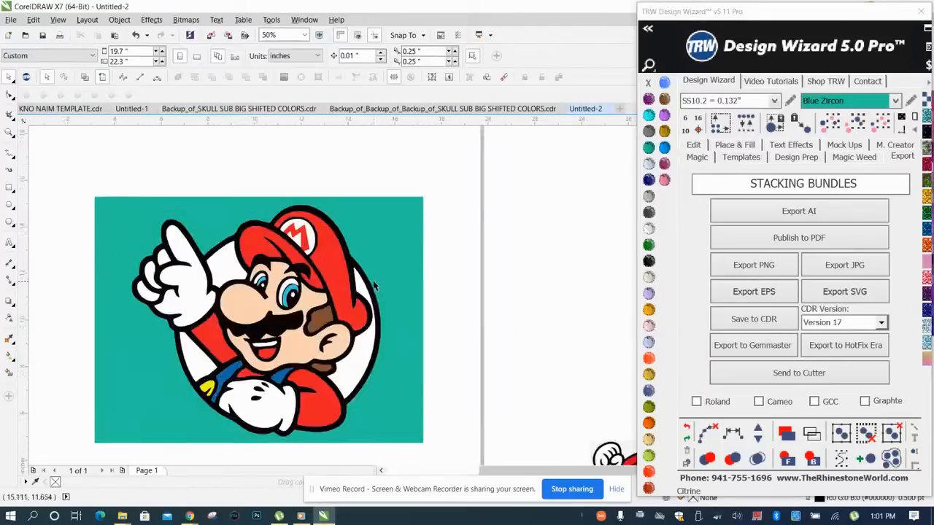
Delete the background rectangle behind the traced Mario.
{"action": "scroll", "coordinate": [433, 256], "scroll_direction": "down", "scroll_amount": 1}
{"action": "left_click", "coordinate": [413, 256]}
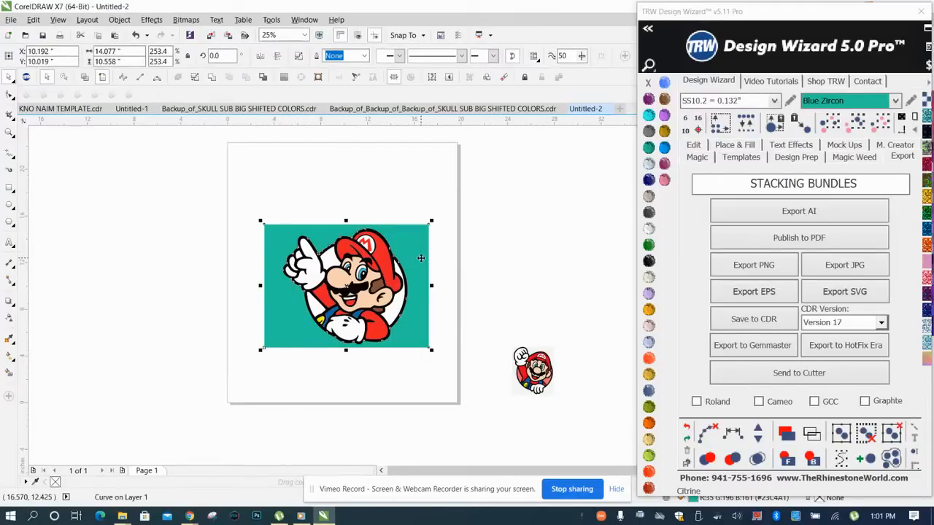
{"action": "key", "text": "Delete"}
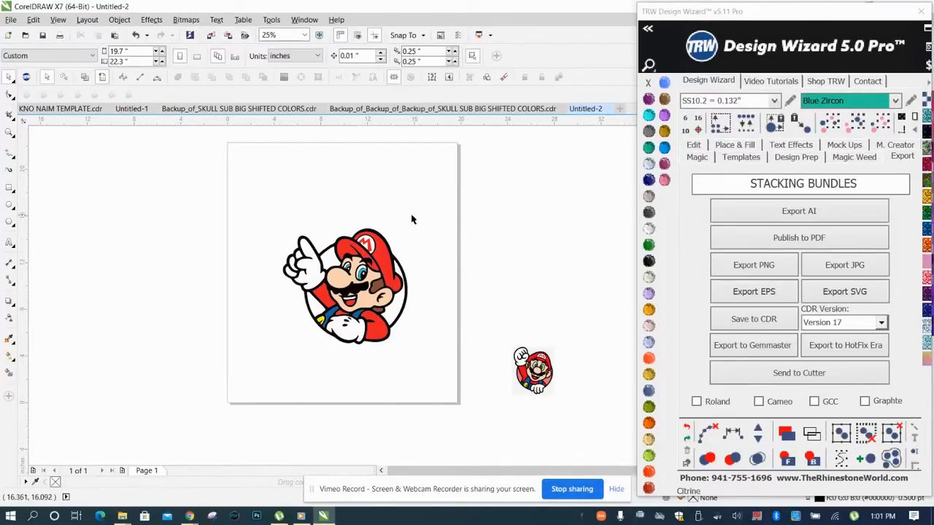
Fill the white areas inside the circle behind Mario with Copper: beside the head, next to the nose, and below the raised arm.
{"action": "scroll", "coordinate": [405, 258], "scroll_direction": "up", "scroll_amount": 2}
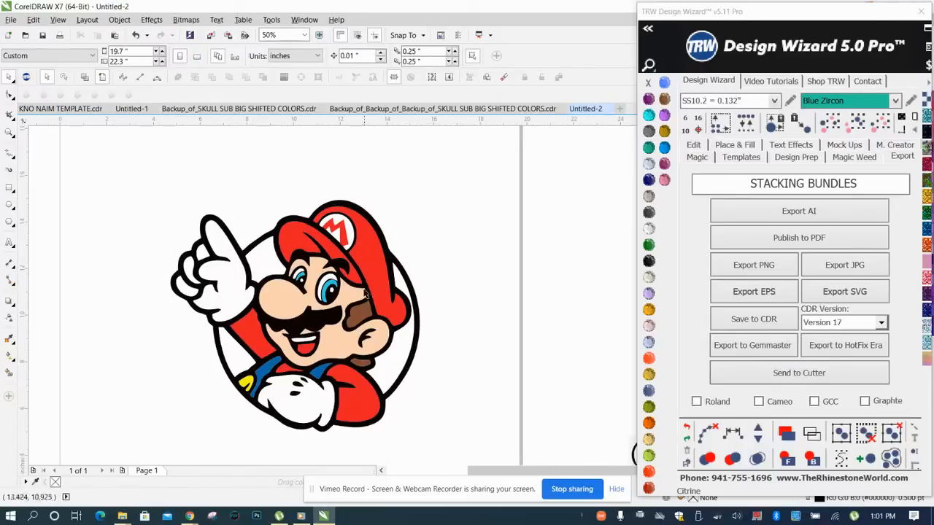
{"action": "scroll", "coordinate": [371, 295], "scroll_direction": "up", "scroll_amount": 3}
{"action": "scroll", "coordinate": [349, 273], "scroll_direction": "down", "scroll_amount": 3}
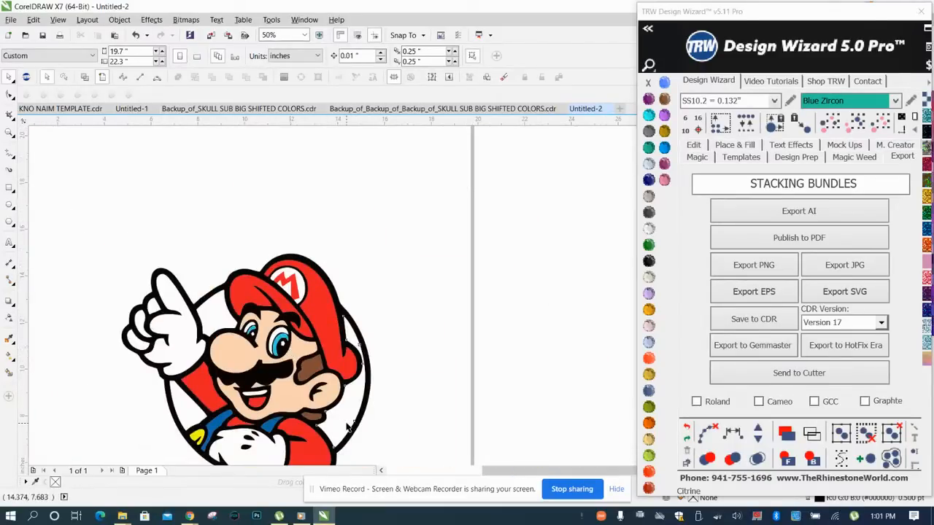
{"action": "left_click", "coordinate": [349, 429]}
{"action": "scroll", "coordinate": [344, 424], "scroll_direction": "down", "scroll_amount": 3}
{"action": "scroll", "coordinate": [306, 414], "scroll_direction": "up", "scroll_amount": 1}
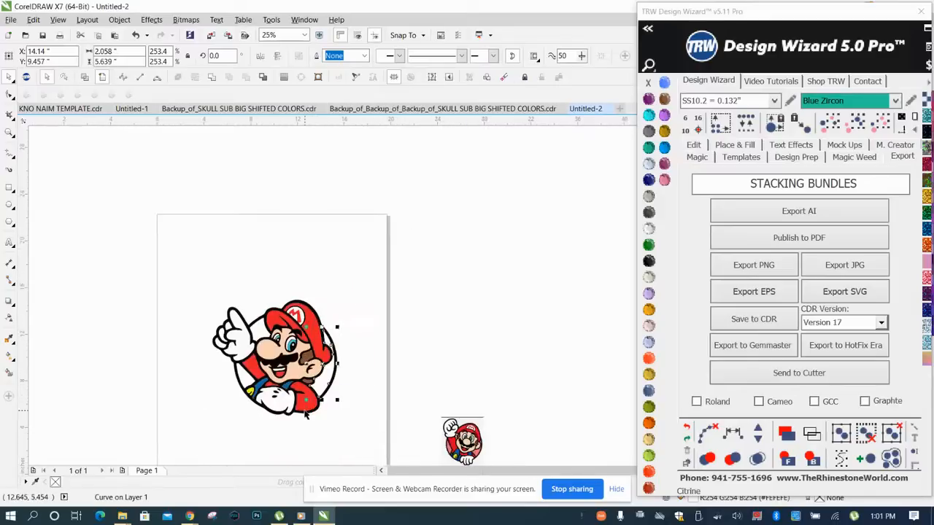
{"action": "scroll", "coordinate": [212, 419], "scroll_direction": "up", "scroll_amount": 1}
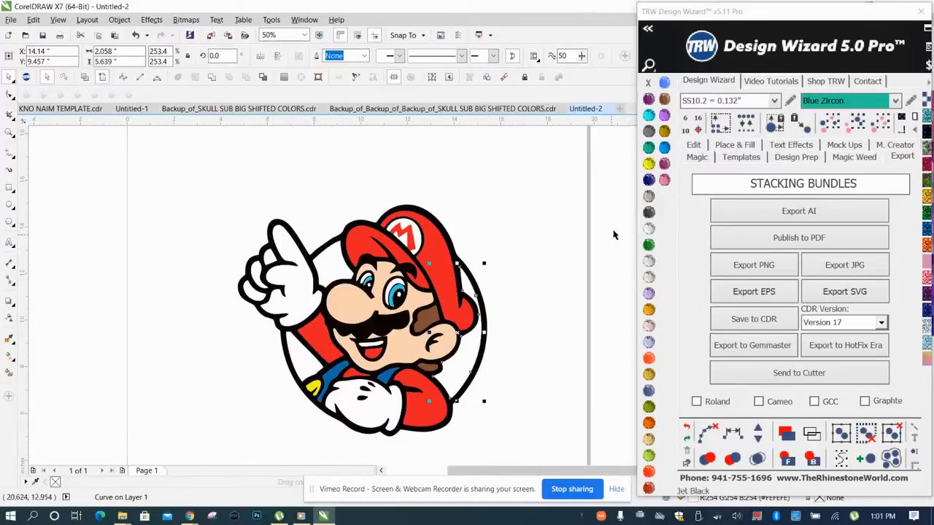
{"action": "left_click", "coordinate": [649, 197]}
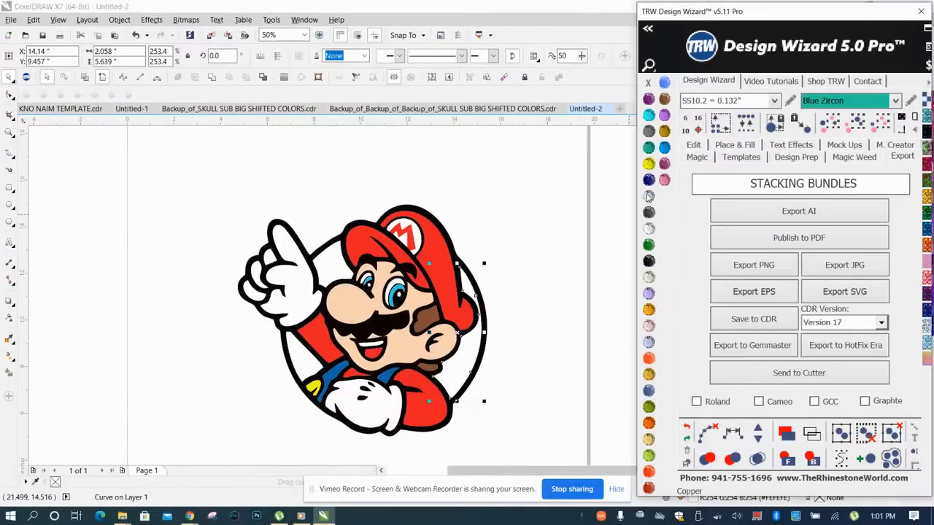
{"action": "left_click", "coordinate": [330, 264]}
{"action": "left_click", "coordinate": [649, 198]}
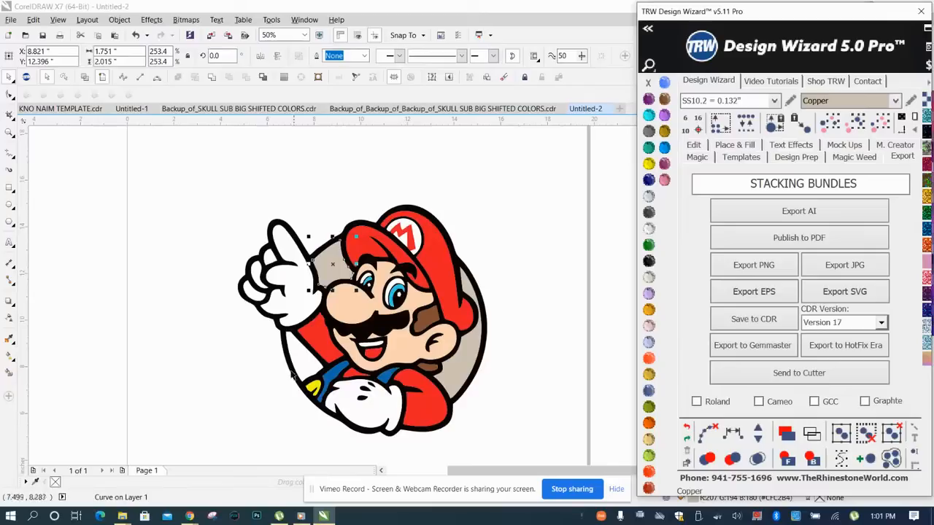
{"action": "left_click", "coordinate": [293, 376]}
{"action": "left_click", "coordinate": [500, 229]}
Fill the white glove across Mario's chest with Olivine and deselect it.
{"action": "scroll", "coordinate": [464, 299], "scroll_direction": "down", "scroll_amount": 2}
{"action": "scroll", "coordinate": [491, 315], "scroll_direction": "up", "scroll_amount": 2}
{"action": "scroll", "coordinate": [437, 325], "scroll_direction": "down", "scroll_amount": 4}
{"action": "scroll", "coordinate": [416, 332], "scroll_direction": "up", "scroll_amount": 4}
{"action": "scroll", "coordinate": [394, 288], "scroll_direction": "down", "scroll_amount": 2}
{"action": "scroll", "coordinate": [389, 284], "scroll_direction": "up", "scroll_amount": 4}
{"action": "scroll", "coordinate": [291, 343], "scroll_direction": "down", "scroll_amount": 4}
{"action": "scroll", "coordinate": [291, 346], "scroll_direction": "up", "scroll_amount": 2}
{"action": "left_click", "coordinate": [280, 330]}
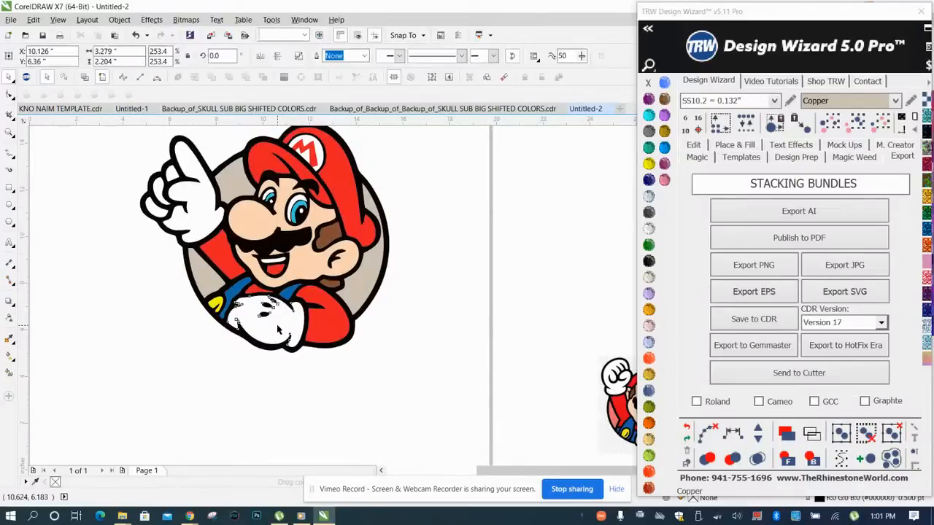
{"action": "left_click", "coordinate": [649, 407]}
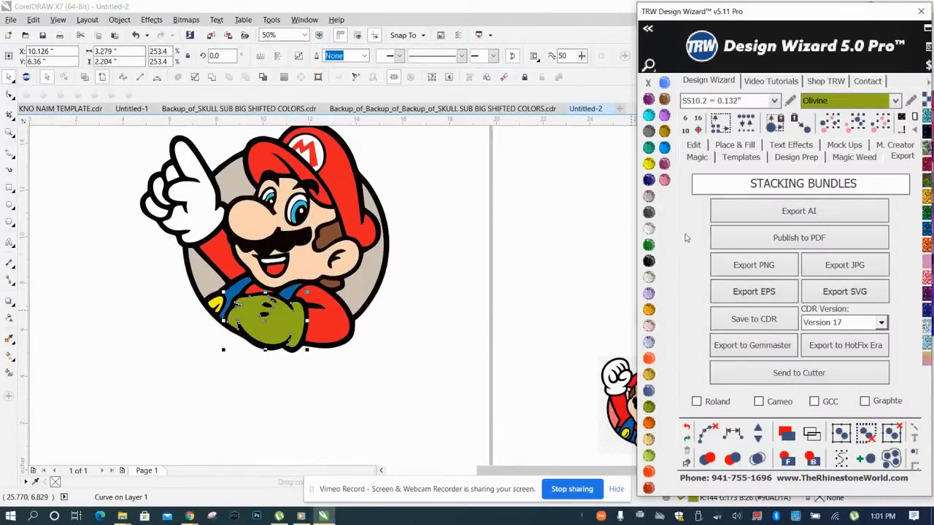
{"action": "left_click", "coordinate": [442, 267]}
Merge the white finger and palm pieces of the raised glove with the chest glove into one Olivine curve and deselect it.
{"action": "scroll", "coordinate": [135, 173], "scroll_direction": "up", "scroll_amount": 3}
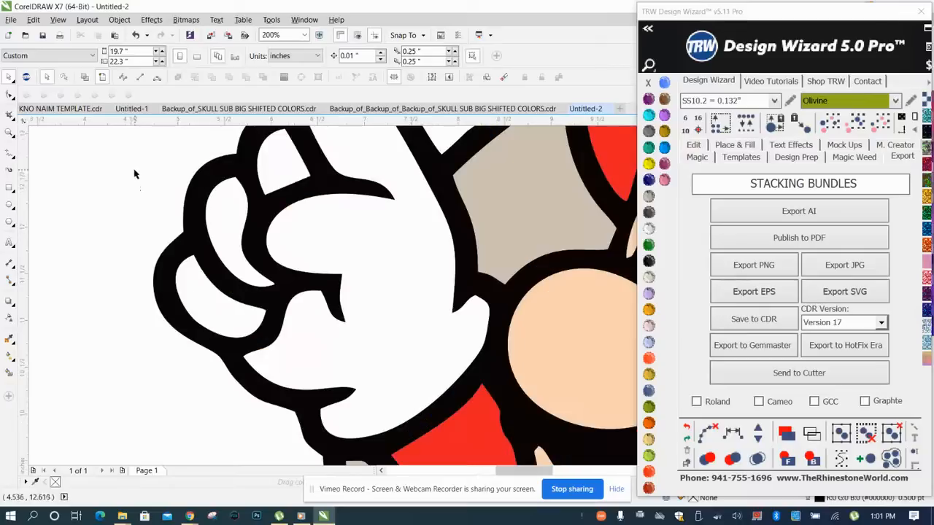
{"action": "left_click", "coordinate": [195, 304]}
{"action": "scroll", "coordinate": [197, 303], "scroll_direction": "down", "scroll_amount": 3}
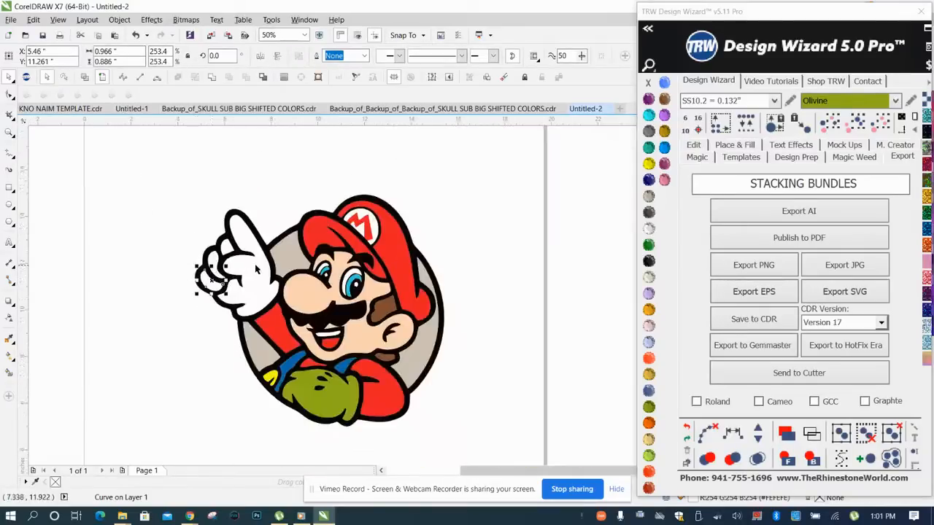
{"action": "scroll", "coordinate": [256, 270], "scroll_direction": "up", "scroll_amount": 2}
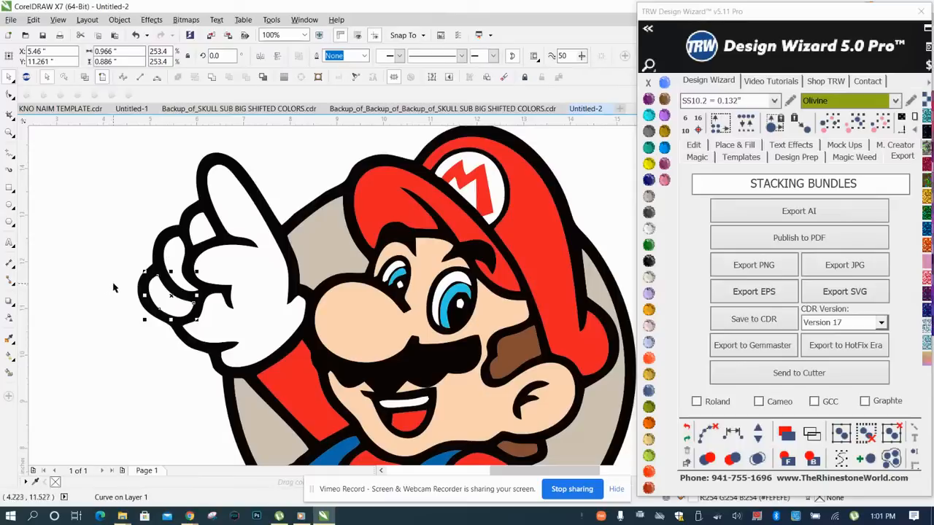
{"action": "left_click", "coordinate": [173, 251], "text": "shift"}
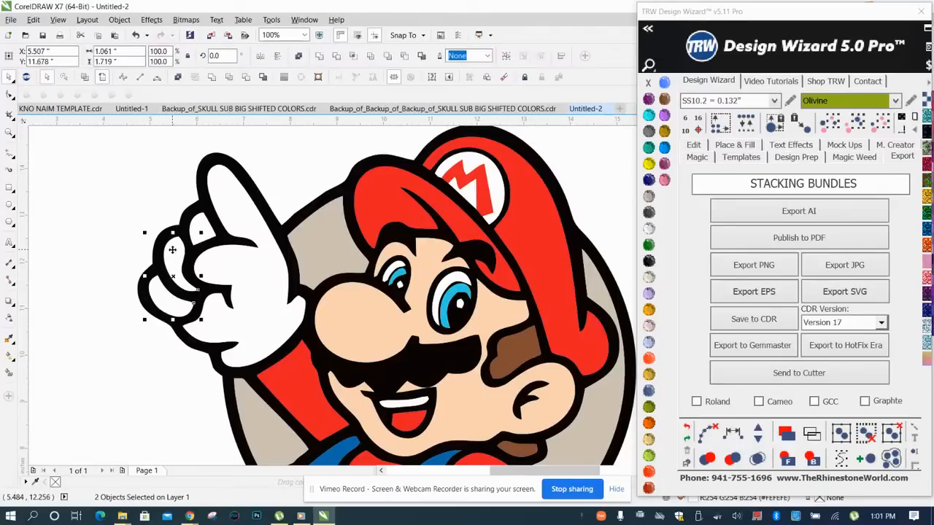
{"action": "left_click", "coordinate": [208, 219], "text": "shift"}
{"action": "left_click", "coordinate": [226, 195], "text": "shift"}
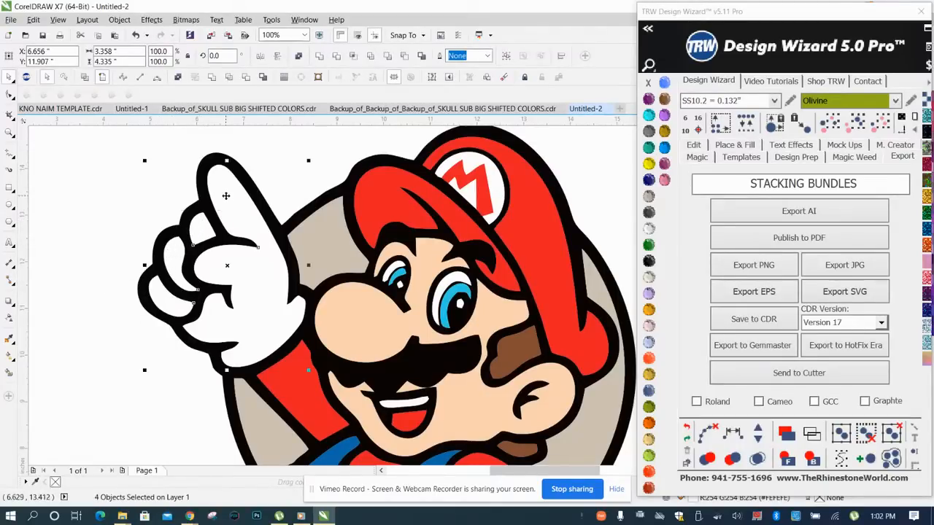
{"action": "scroll", "coordinate": [238, 222], "scroll_direction": "down", "scroll_amount": 2}
{"action": "scroll", "coordinate": [293, 361], "scroll_direction": "up", "scroll_amount": 1}
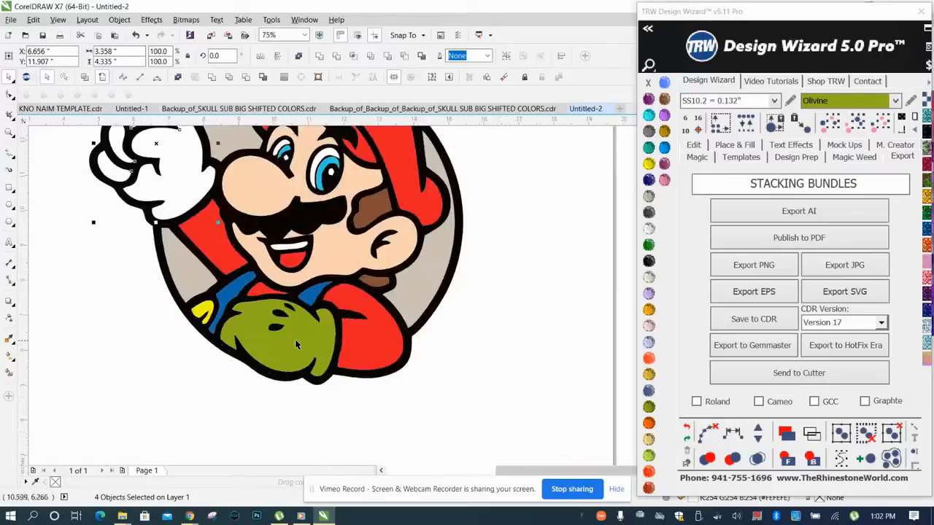
{"action": "left_click", "coordinate": [212, 77]}
{"action": "scroll", "coordinate": [415, 409], "scroll_direction": "down", "scroll_amount": 5}
{"action": "scroll", "coordinate": [424, 359], "scroll_direction": "up", "scroll_amount": 5}
{"action": "scroll", "coordinate": [329, 270], "scroll_direction": "down", "scroll_amount": 5}
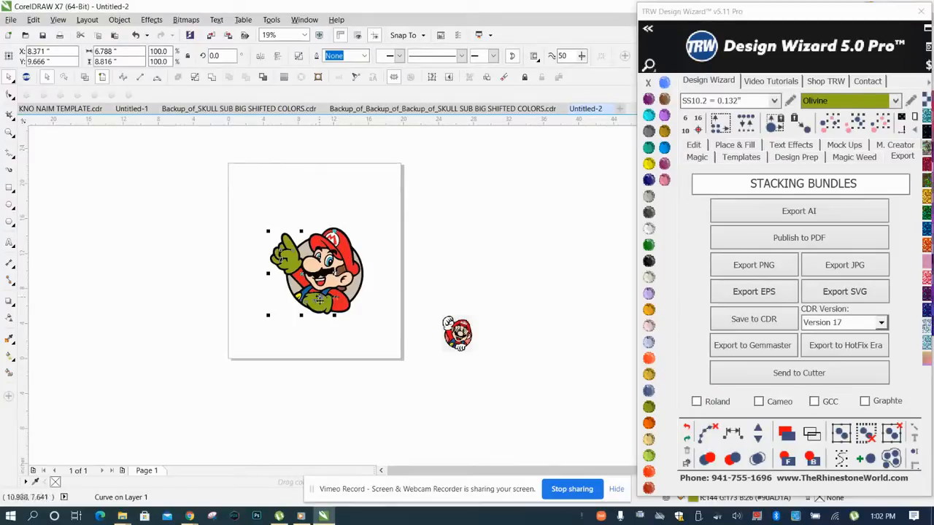
{"action": "left_click", "coordinate": [386, 265]}
Select the whites and small highlights of both eyes and merge them into one curve.
{"action": "scroll", "coordinate": [365, 278], "scroll_direction": "up", "scroll_amount": 4}
{"action": "scroll", "coordinate": [329, 292], "scroll_direction": "down", "scroll_amount": 4}
{"action": "scroll", "coordinate": [317, 318], "scroll_direction": "up", "scroll_amount": 2}
{"action": "scroll", "coordinate": [316, 320], "scroll_direction": "up", "scroll_amount": 4}
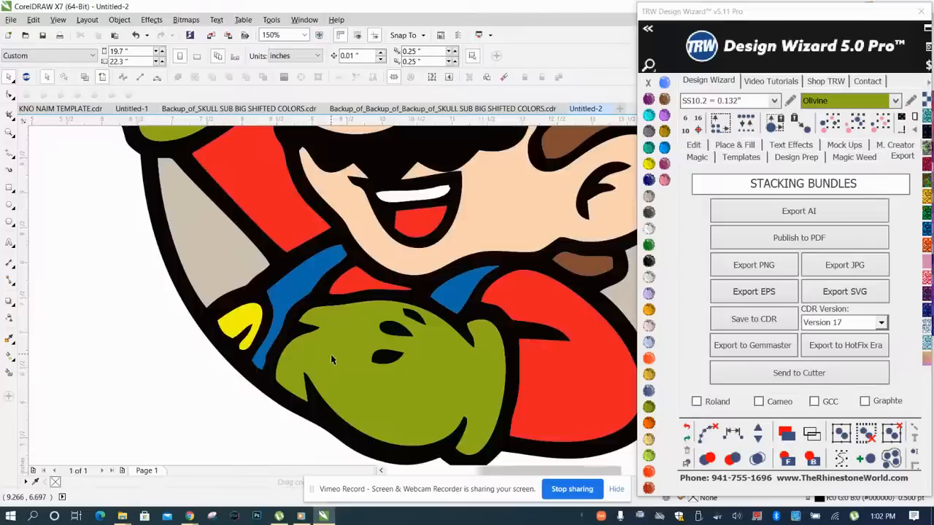
{"action": "scroll", "coordinate": [330, 353], "scroll_direction": "down", "scroll_amount": 4}
{"action": "scroll", "coordinate": [377, 277], "scroll_direction": "up", "scroll_amount": 2}
{"action": "scroll", "coordinate": [376, 277], "scroll_direction": "up", "scroll_amount": 4}
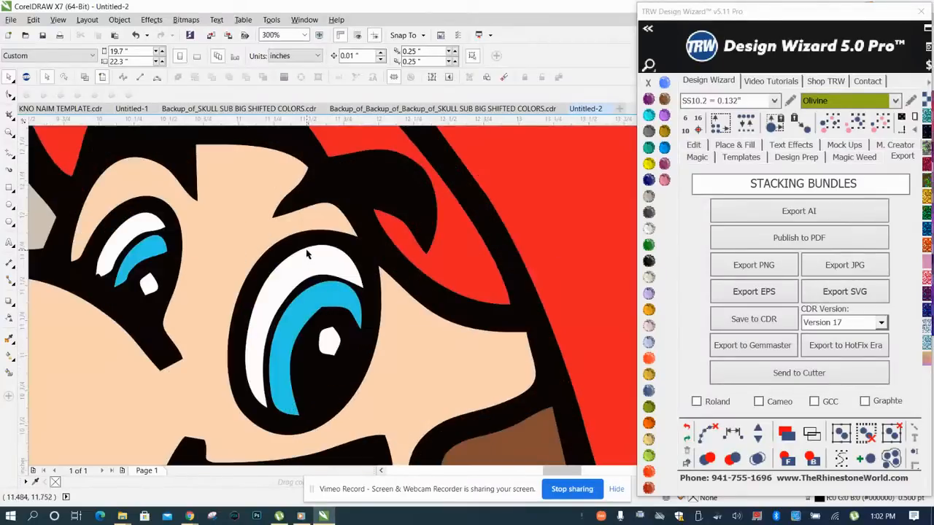
{"action": "left_click", "coordinate": [298, 272]}
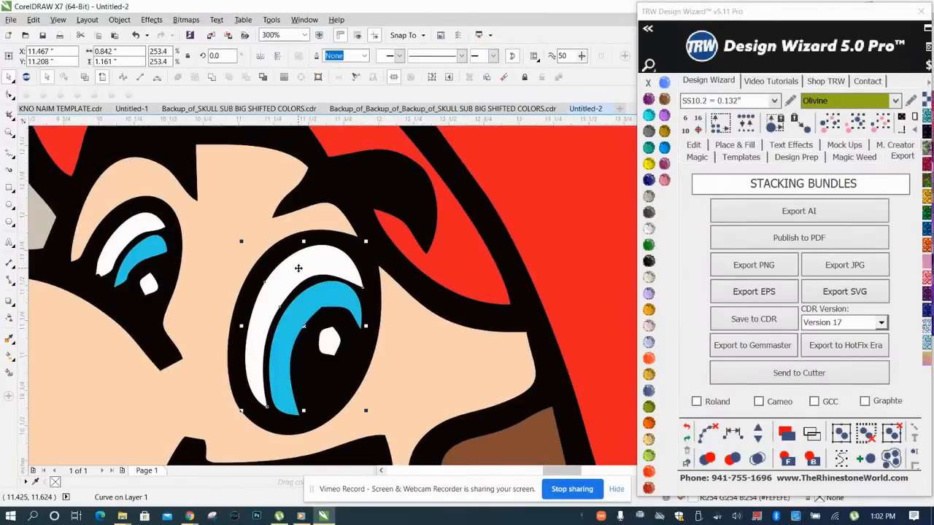
{"action": "left_click", "coordinate": [132, 229], "text": "shift"}
{"action": "left_click", "coordinate": [148, 278], "text": "shift"}
{"action": "left_click", "coordinate": [332, 339], "text": "shift"}
{"action": "scroll", "coordinate": [332, 340], "scroll_direction": "down", "scroll_amount": 4}
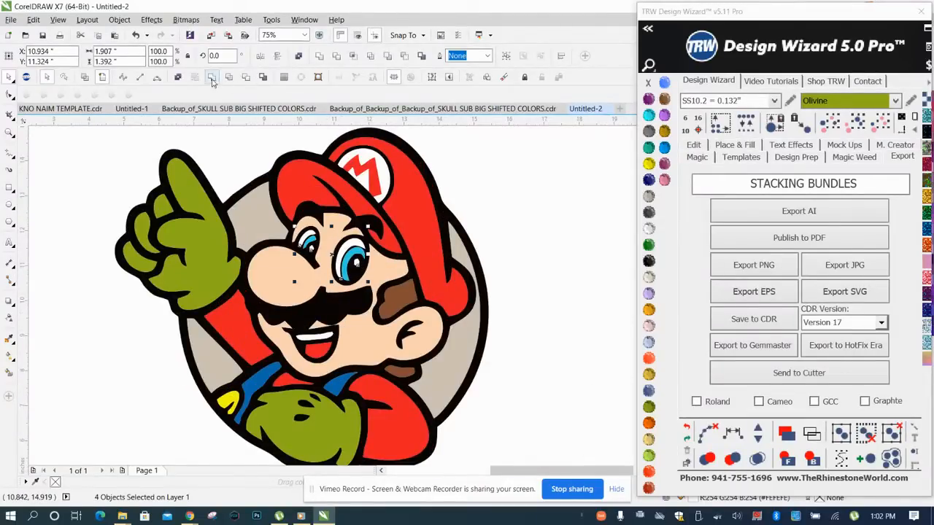
Try Light Amethyst on the merged eye whites, settle on a Jonquil fill and deselect them.
{"action": "left_click", "coordinate": [646, 294]}
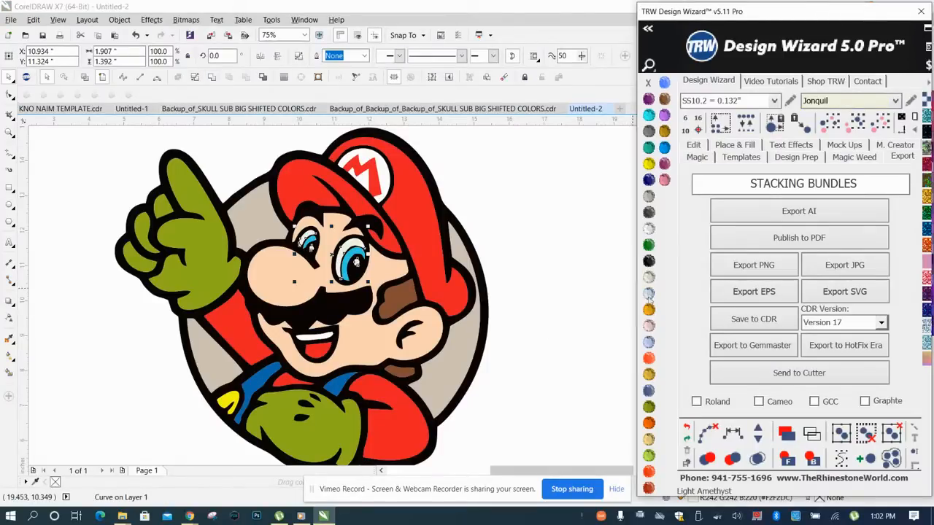
{"action": "left_click", "coordinate": [648, 295]}
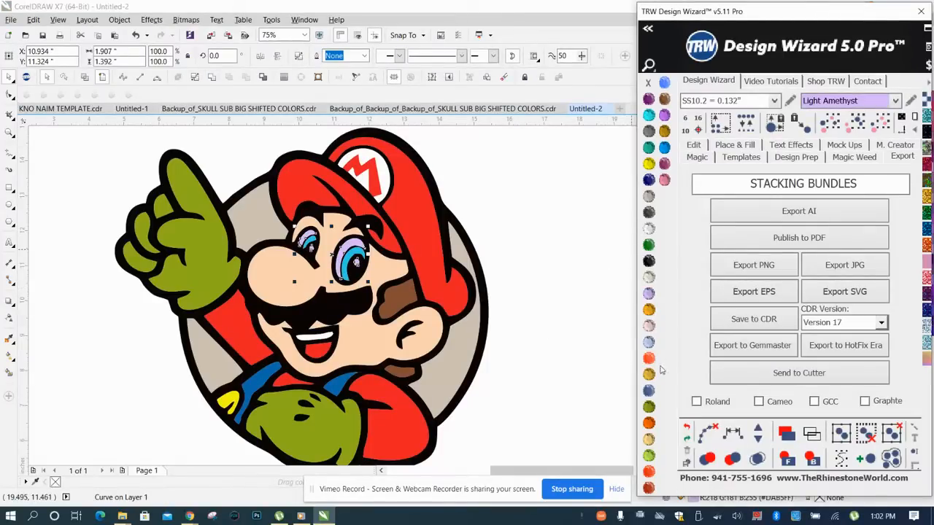
{"action": "left_click", "coordinate": [649, 277]}
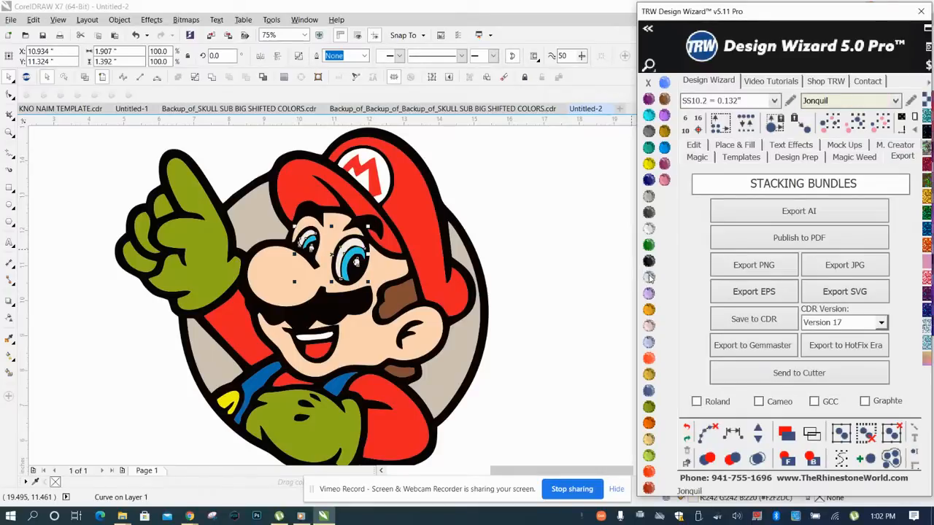
{"action": "left_click", "coordinate": [554, 313]}
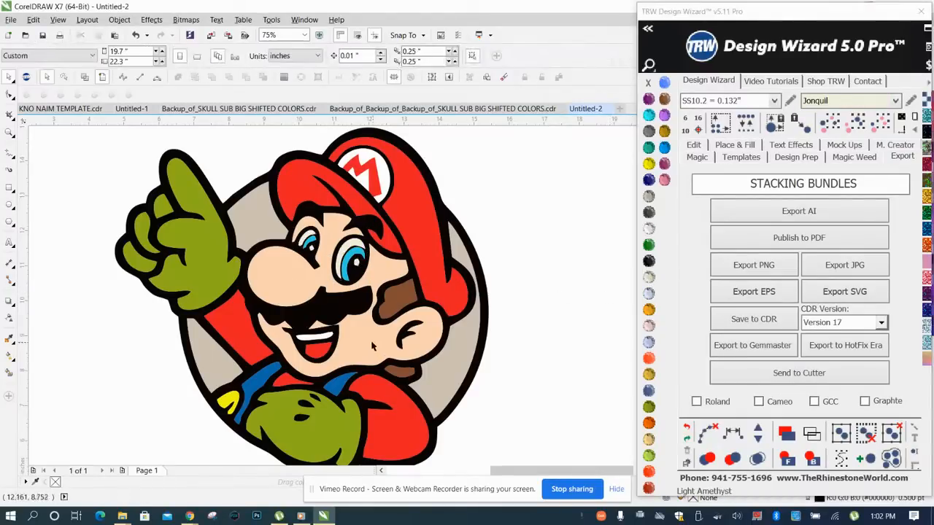
Combine the white teeth in the mouth with the merged eye whites into a single curve.
{"action": "scroll", "coordinate": [339, 355], "scroll_direction": "up", "scroll_amount": 2}
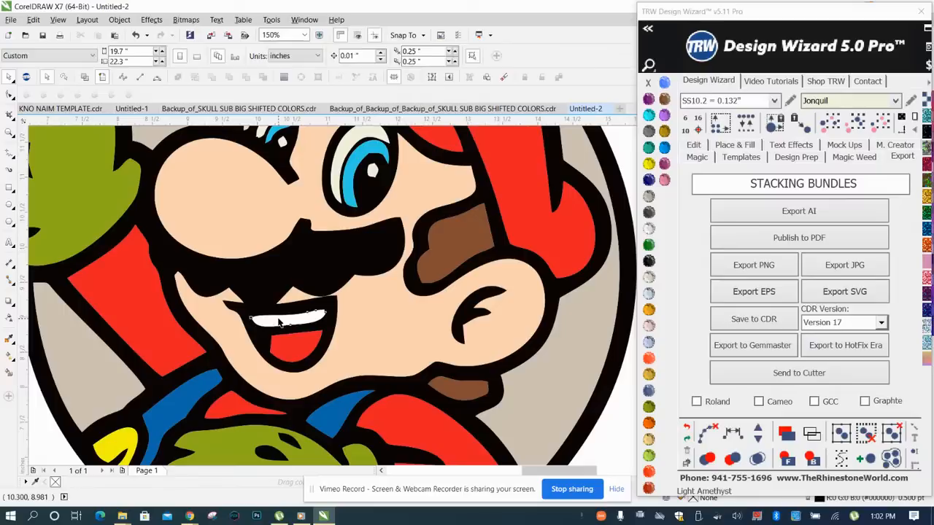
{"action": "left_click", "coordinate": [280, 323]}
{"action": "scroll", "coordinate": [292, 321], "scroll_direction": "down", "scroll_amount": 2}
{"action": "scroll", "coordinate": [318, 289], "scroll_direction": "up", "scroll_amount": 4}
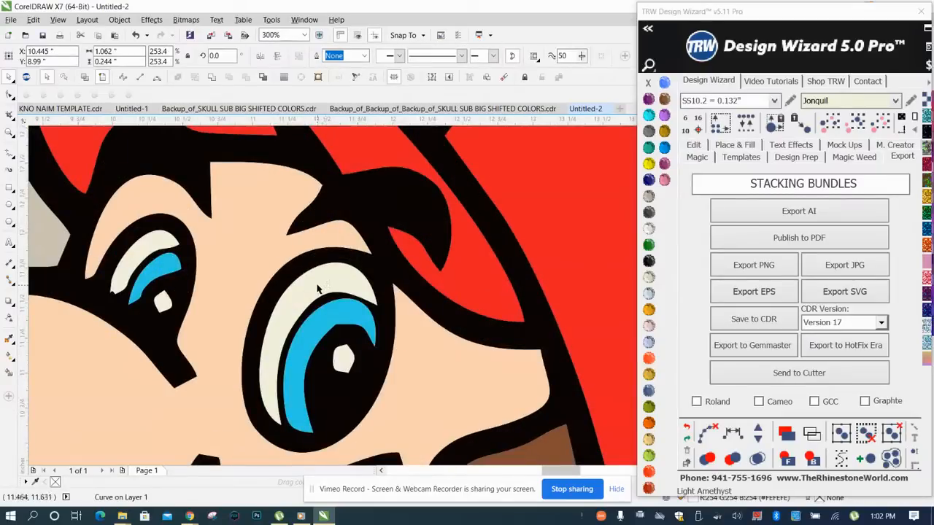
{"action": "left_click", "coordinate": [318, 289], "text": "shift"}
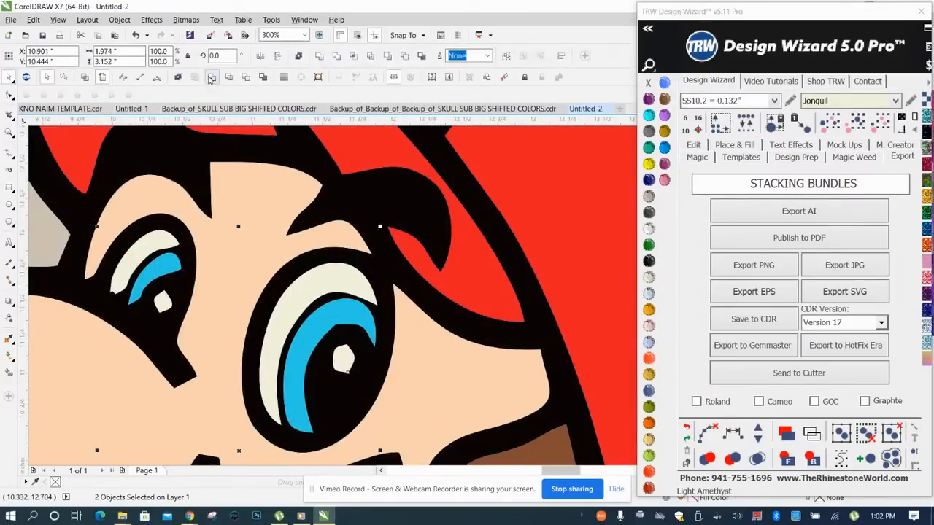
{"action": "key", "text": "ctrl+l"}
{"action": "scroll", "coordinate": [328, 292], "scroll_direction": "down", "scroll_amount": 2}
{"action": "scroll", "coordinate": [321, 291], "scroll_direction": "up", "scroll_amount": 2}
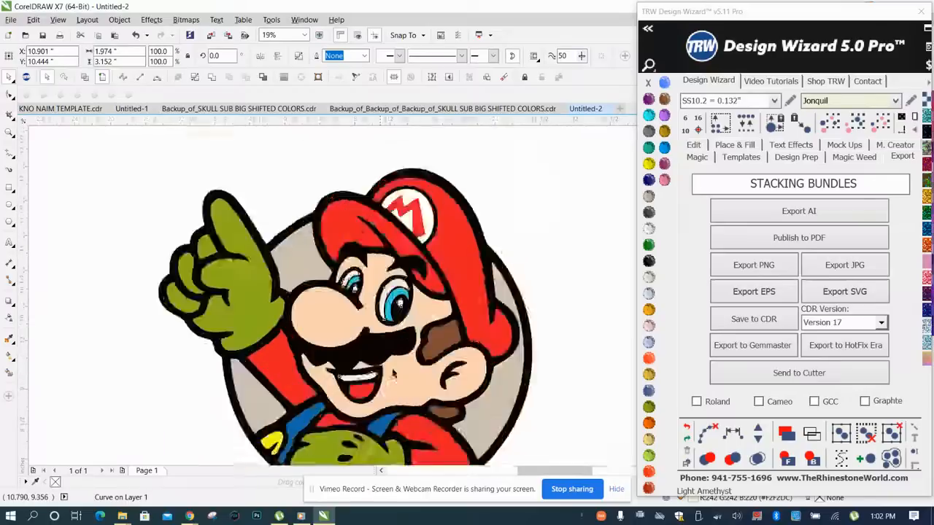
Try Peach, TRW Pink and Red Slam fills on the combined eye whites and teeth.
{"action": "left_click", "coordinate": [649, 439]}
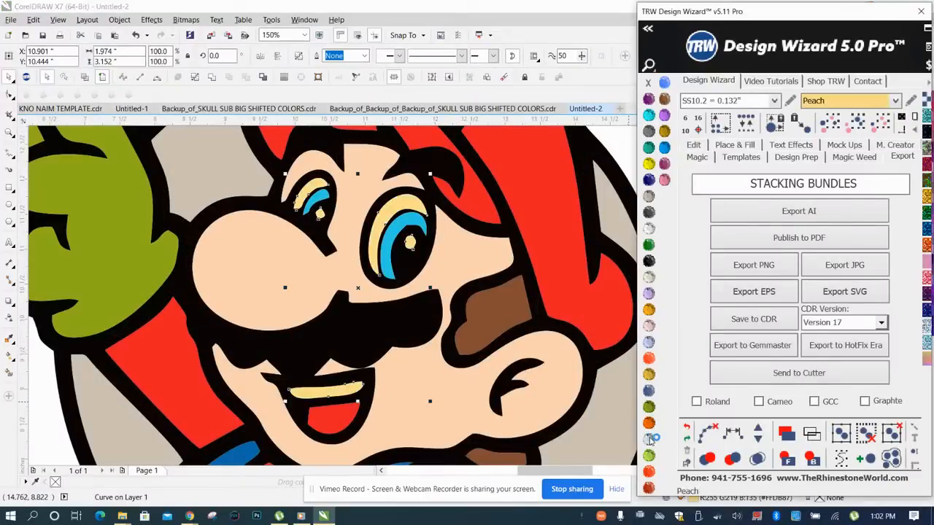
{"action": "left_click", "coordinate": [664, 180]}
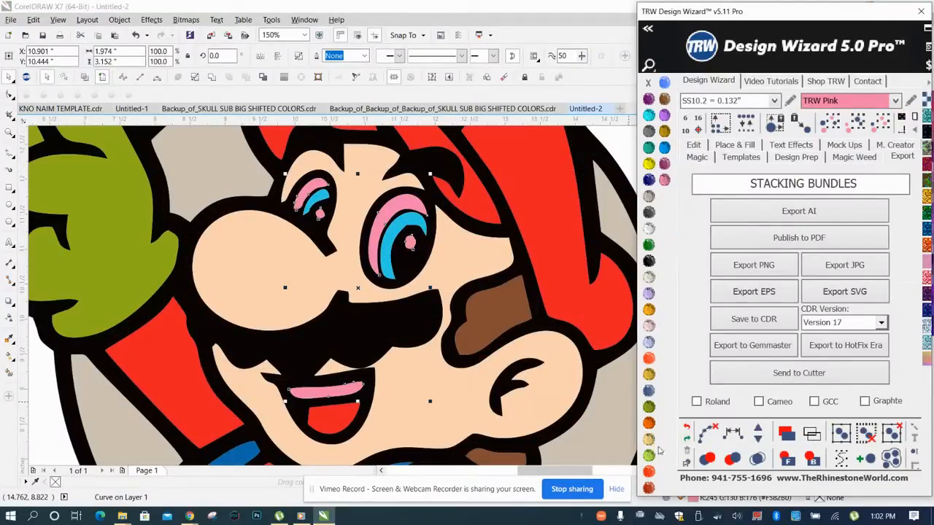
{"action": "left_click", "coordinate": [649, 487]}
{"action": "left_click", "coordinate": [649, 472]}
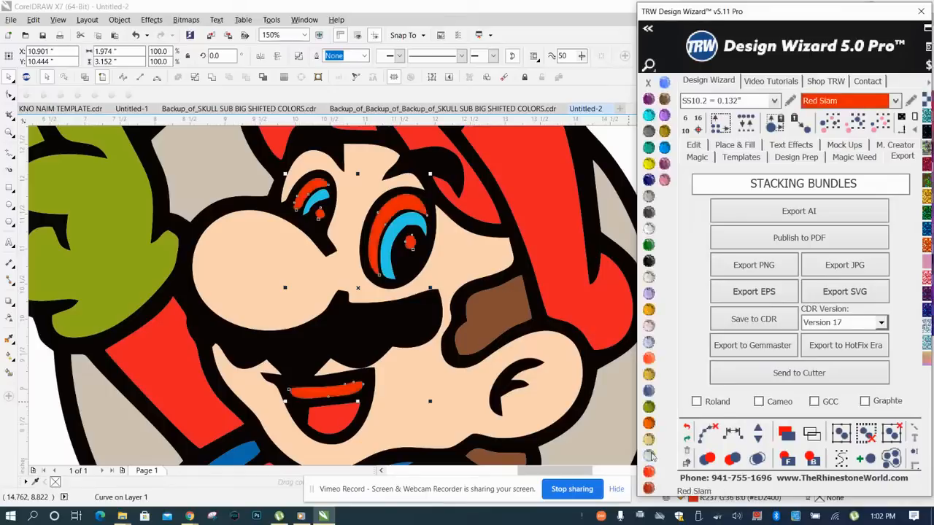
Fill the combined eye whites and teeth with Crystal and deselect them.
{"action": "left_click", "coordinate": [649, 229]}
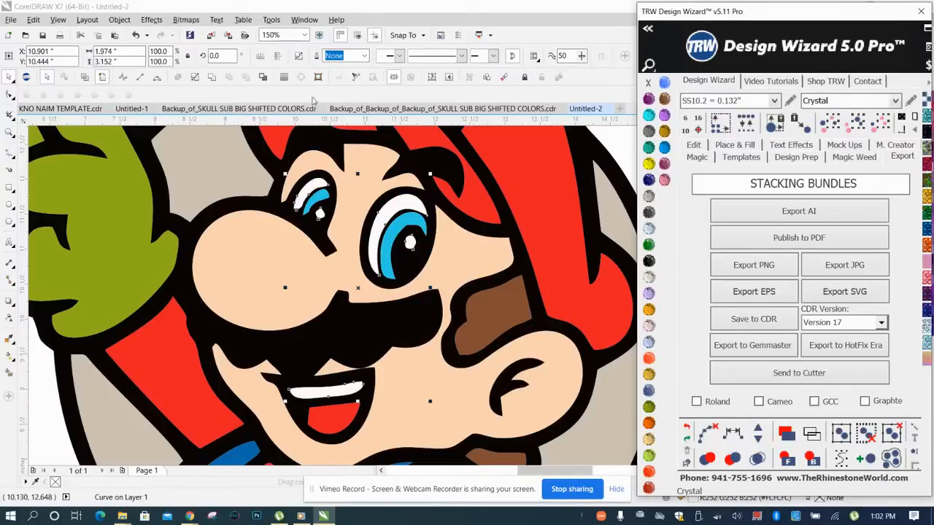
{"action": "key", "text": "shift+F4"}
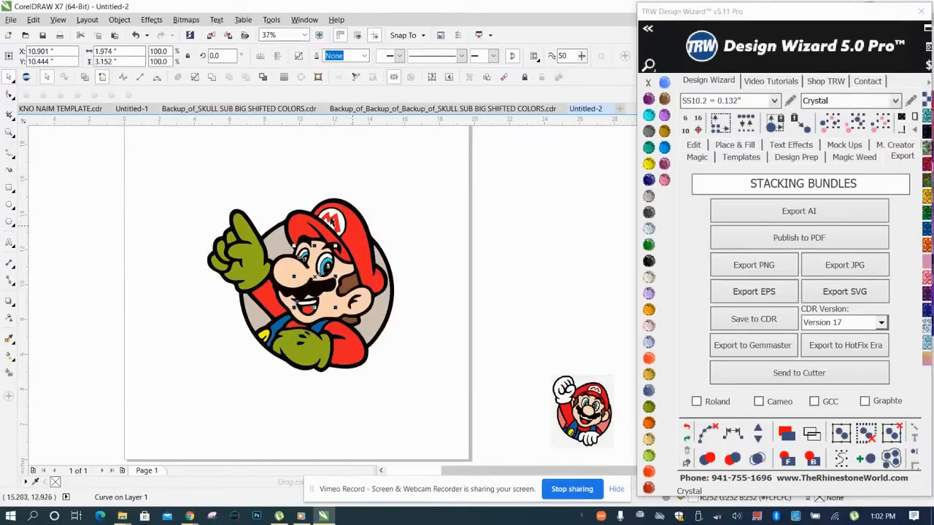
{"action": "left_click", "coordinate": [250, 198]}
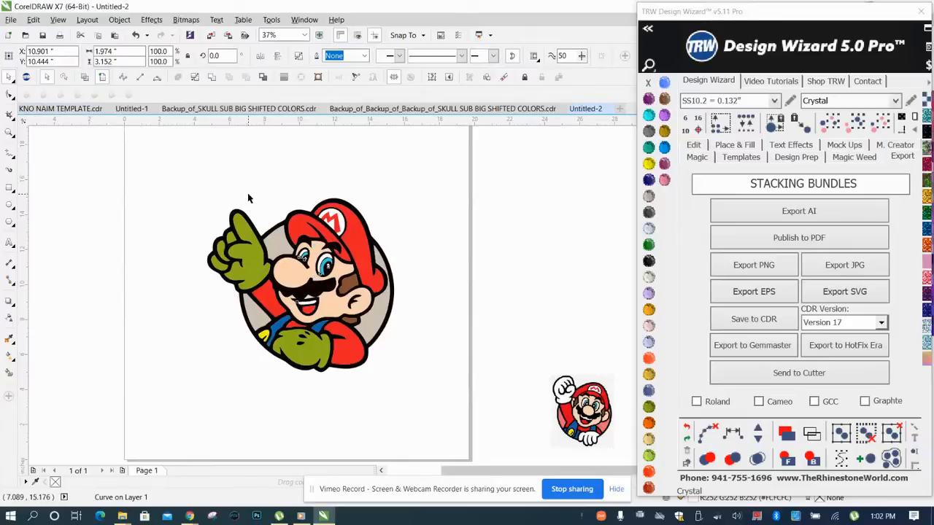
Save the drawing in CDR format under the name "mario bros tutorial".
{"action": "left_click", "coordinate": [41, 36]}
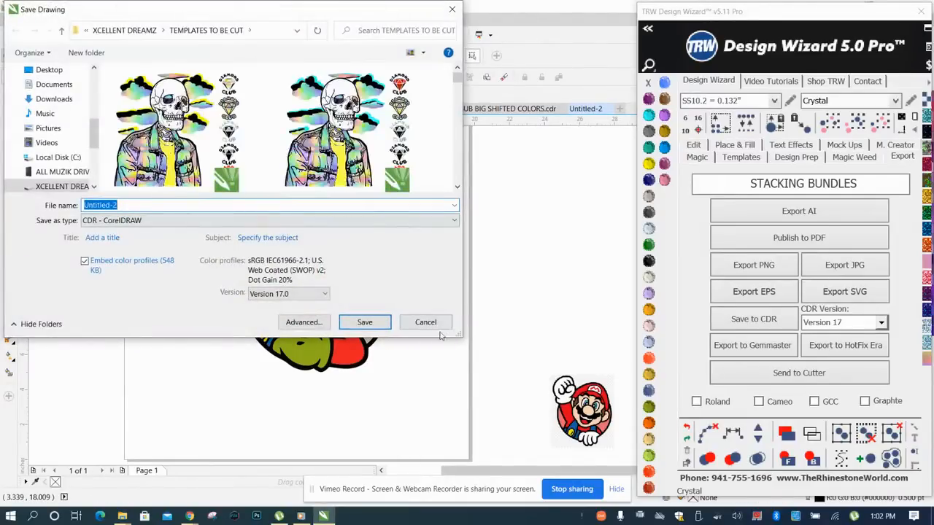
{"action": "type", "text": "mario bros tutorial"}
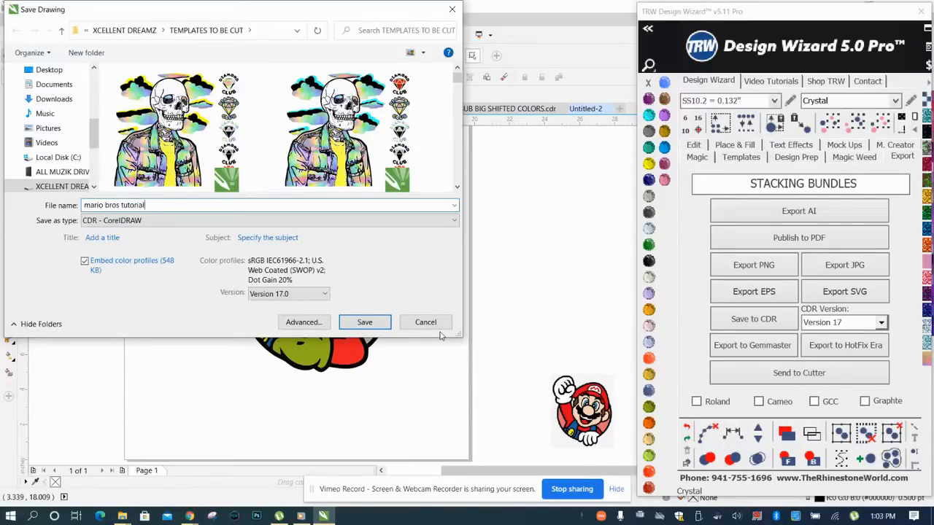
{"action": "key", "text": "Return"}
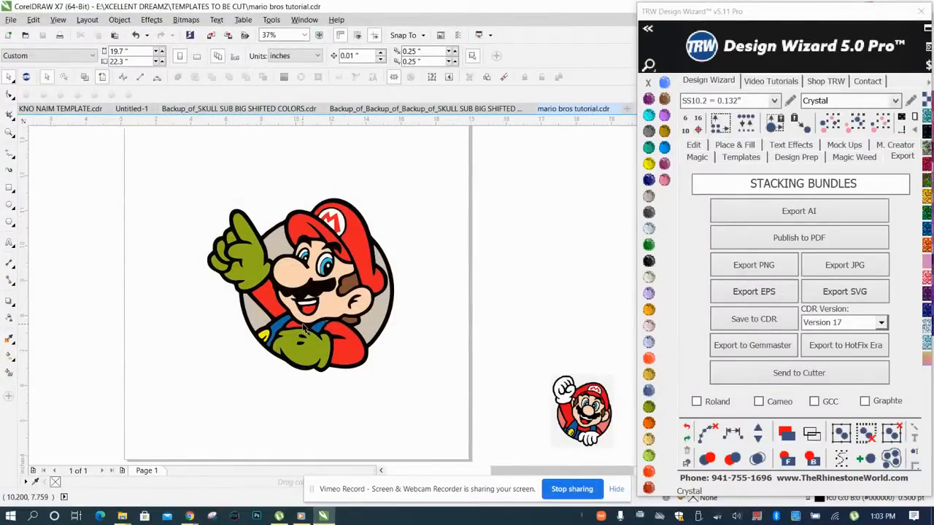
Examine the recolored Mario up close, especially the red M and the white emblem on the cap.
{"action": "scroll", "coordinate": [314, 327], "scroll_direction": "up", "scroll_amount": 3}
{"action": "scroll", "coordinate": [408, 394], "scroll_direction": "down", "scroll_amount": 4}
{"action": "scroll", "coordinate": [420, 344], "scroll_direction": "up", "scroll_amount": 3}
{"action": "scroll", "coordinate": [420, 345], "scroll_direction": "down", "scroll_amount": 3}
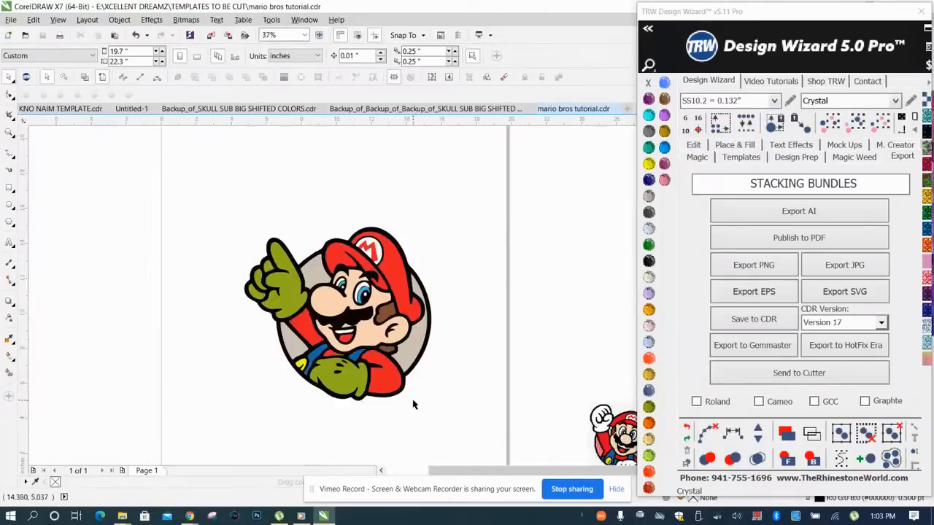
{"action": "scroll", "coordinate": [323, 218], "scroll_direction": "up", "scroll_amount": 4}
{"action": "scroll", "coordinate": [323, 218], "scroll_direction": "down", "scroll_amount": 4}
{"action": "scroll", "coordinate": [323, 218], "scroll_direction": "up", "scroll_amount": 2}
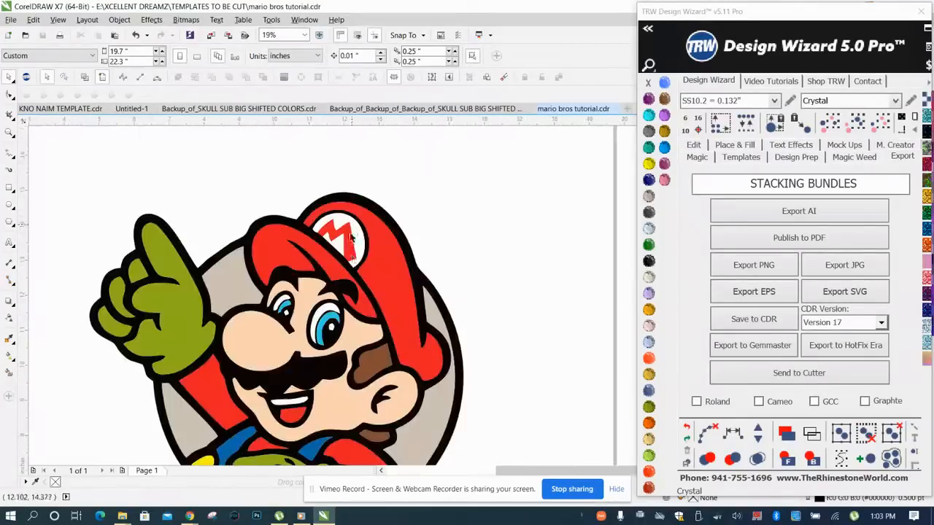
{"action": "scroll", "coordinate": [321, 213], "scroll_direction": "up", "scroll_amount": 2}
{"action": "scroll", "coordinate": [318, 208], "scroll_direction": "up", "scroll_amount": 2}
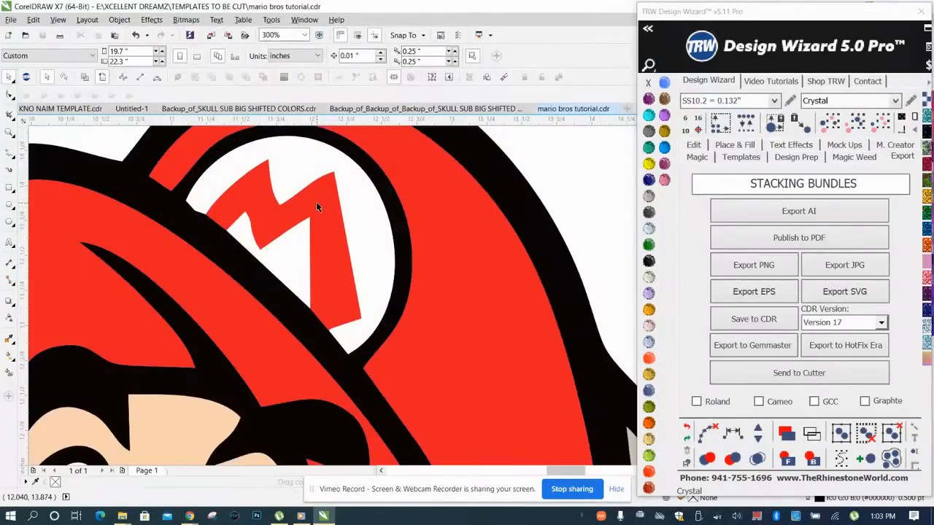
{"action": "scroll", "coordinate": [330, 228], "scroll_direction": "down", "scroll_amount": 6}
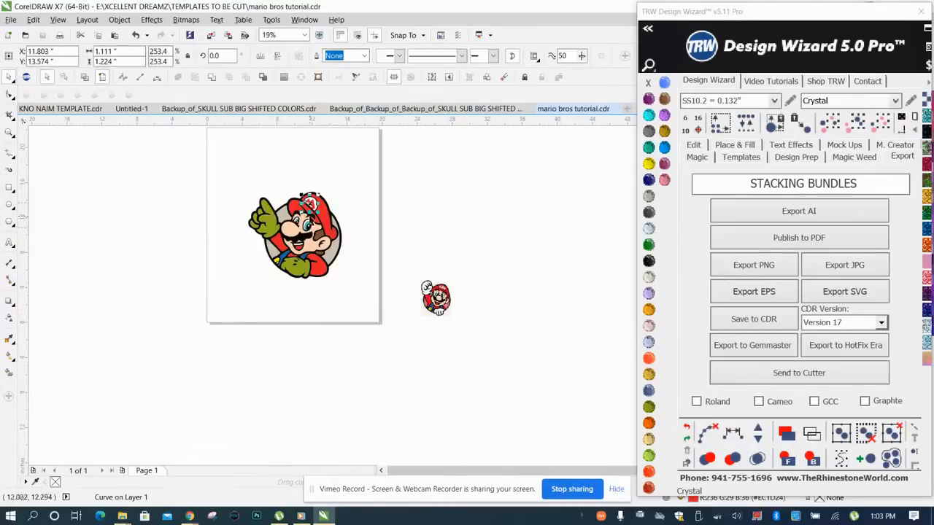
{"action": "left_click", "coordinate": [302, 203]}
{"action": "scroll", "coordinate": [303, 204], "scroll_direction": "up", "scroll_amount": 3}
{"action": "scroll", "coordinate": [291, 305], "scroll_direction": "down", "scroll_amount": 3}
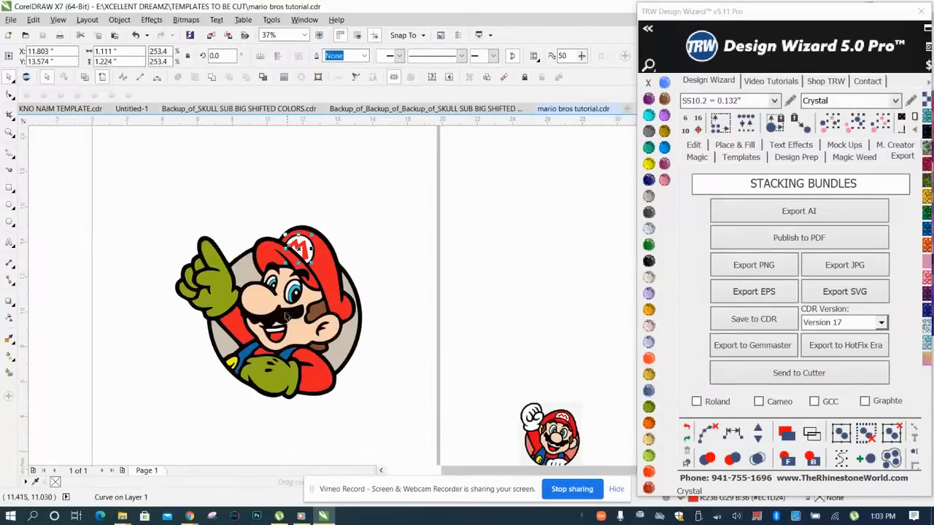
Fill the merged raised and chest gloves with Crystal and deselect them.
{"action": "left_click", "coordinate": [281, 375]}
{"action": "left_click", "coordinate": [649, 228]}
{"action": "left_click", "coordinate": [479, 250]}
Merge the white areas of the cap emblem with the combined eye whites and teeth, and deselect them.
{"action": "scroll", "coordinate": [288, 374], "scroll_direction": "up", "scroll_amount": 3}
{"action": "scroll", "coordinate": [277, 383], "scroll_direction": "down", "scroll_amount": 3}
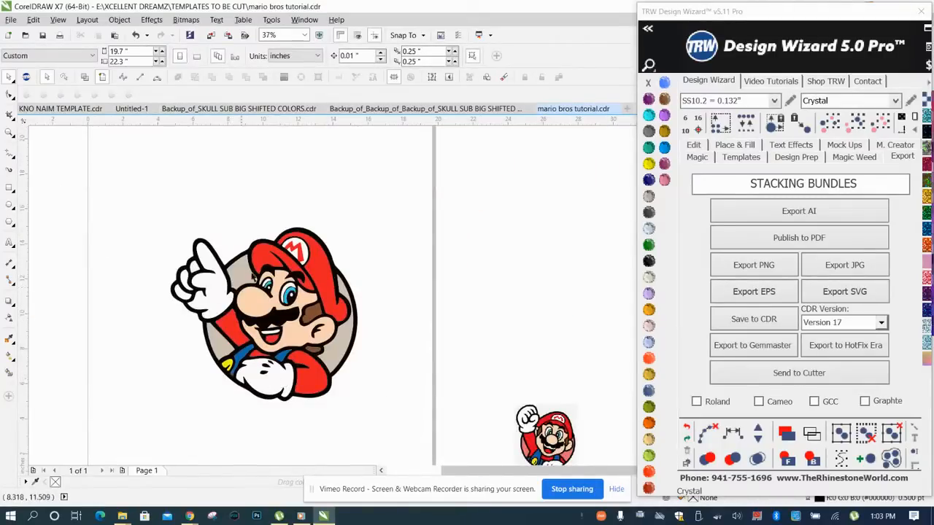
{"action": "scroll", "coordinate": [299, 258], "scroll_direction": "up", "scroll_amount": 4}
{"action": "left_click", "coordinate": [319, 227]}
{"action": "scroll", "coordinate": [319, 227], "scroll_direction": "up", "scroll_amount": 4}
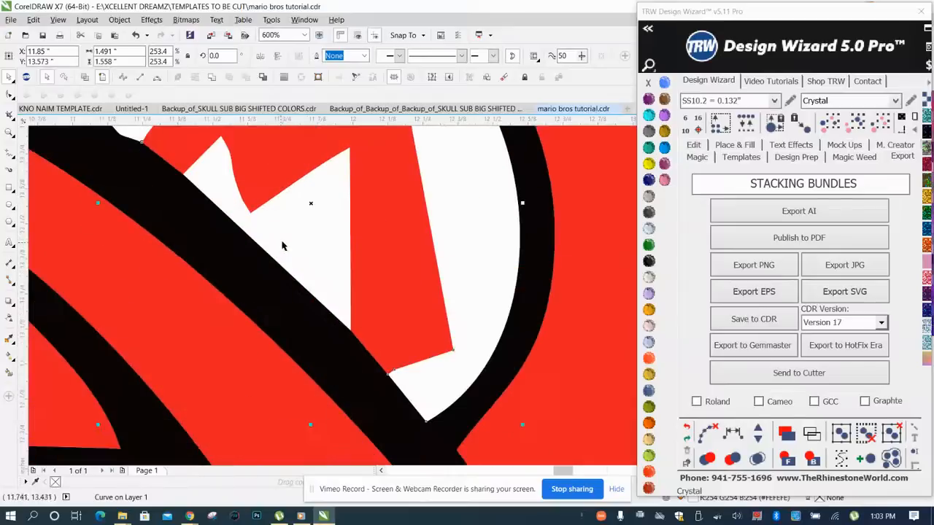
{"action": "left_click", "coordinate": [288, 245], "text": "shift"}
{"action": "scroll", "coordinate": [288, 244], "scroll_direction": "down", "scroll_amount": 5}
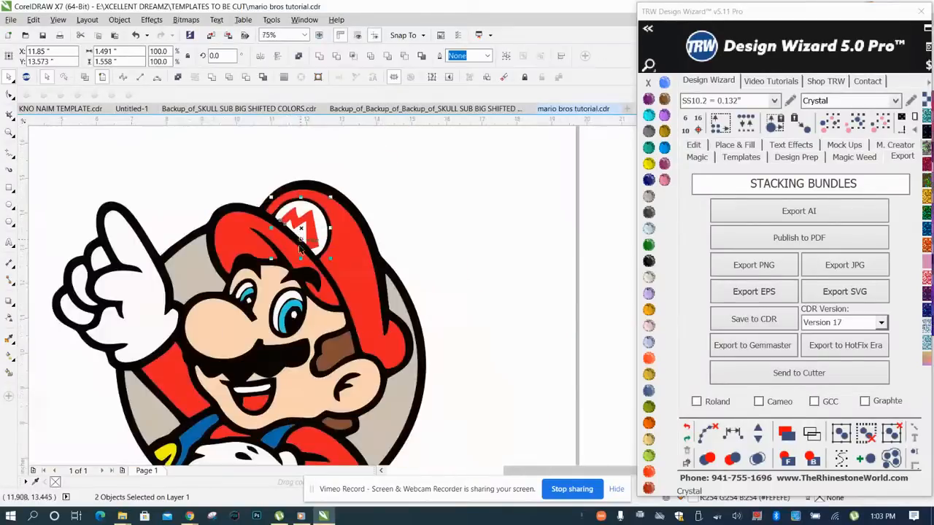
{"action": "scroll", "coordinate": [351, 250], "scroll_direction": "up", "scroll_amount": 3}
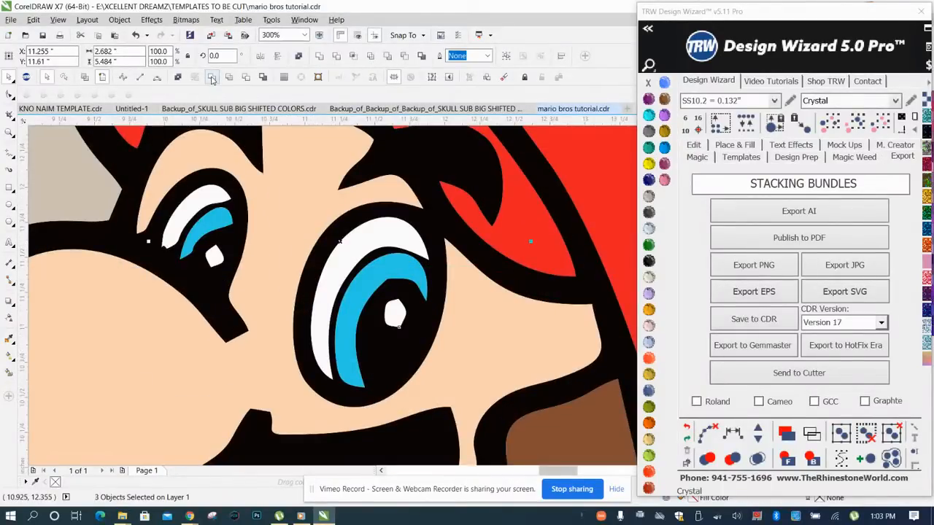
{"action": "left_click", "coordinate": [352, 249]}
{"action": "scroll", "coordinate": [351, 250], "scroll_direction": "down", "scroll_amount": 6}
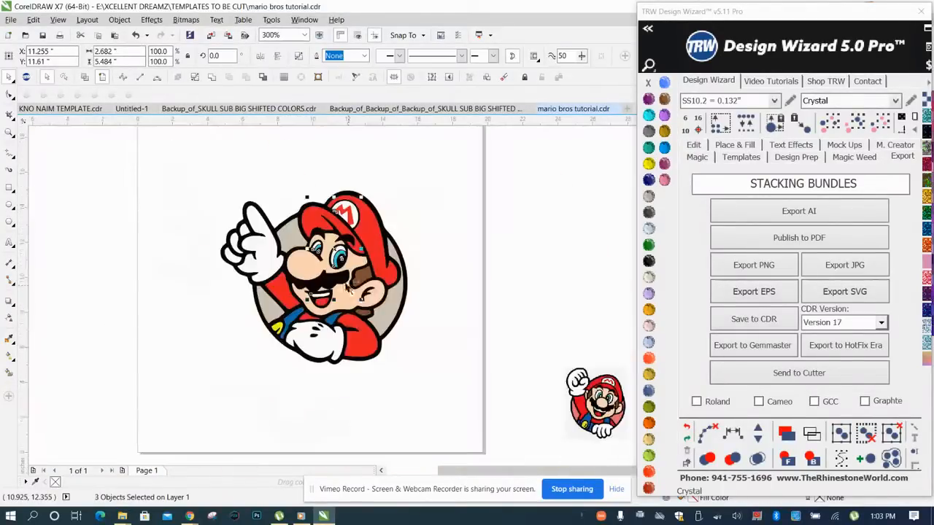
{"action": "left_click", "coordinate": [420, 227]}
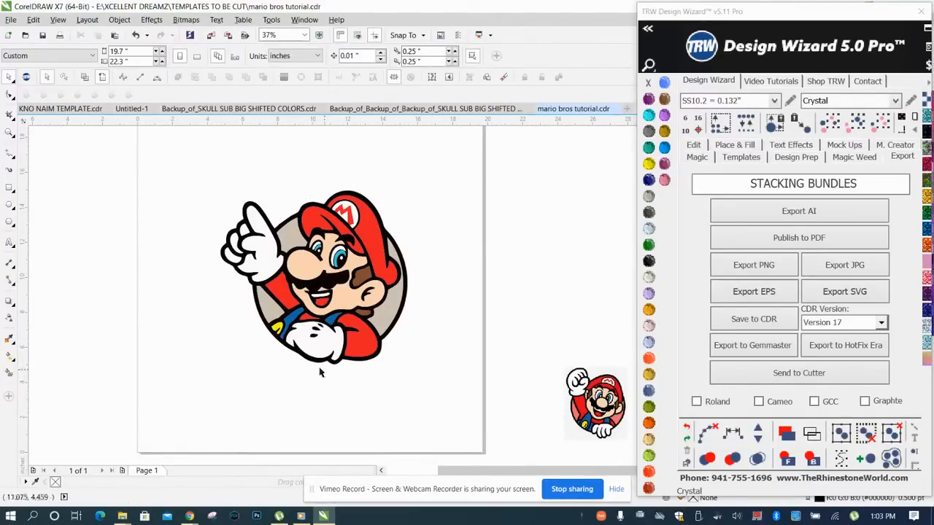
Create a Mens T-Shirt Front mockup of the whole Mario artwork with Simulate Stones turned off.
{"action": "left_click_drag", "start_coordinate": [194, 164], "coordinate": [449, 397]}
{"action": "left_click", "coordinate": [846, 149]}
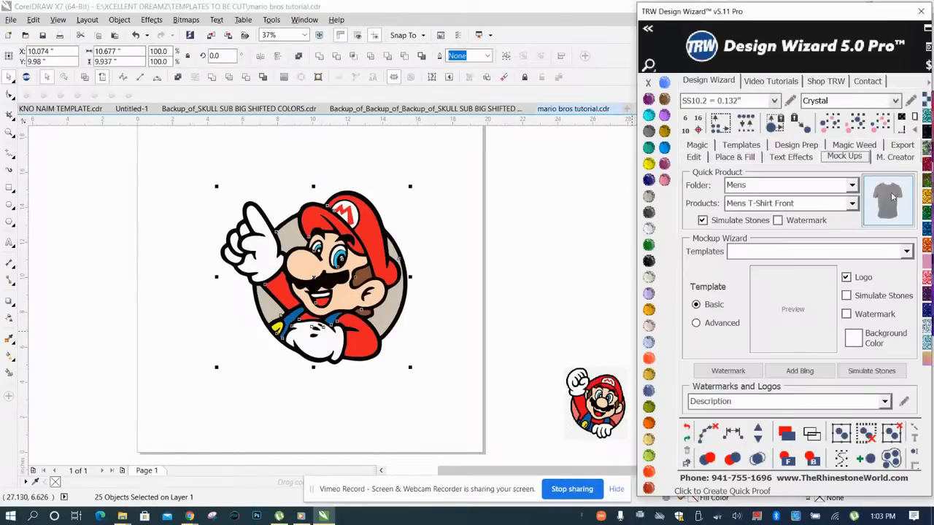
{"action": "left_click", "coordinate": [762, 221]}
{"action": "left_click", "coordinate": [875, 217]}
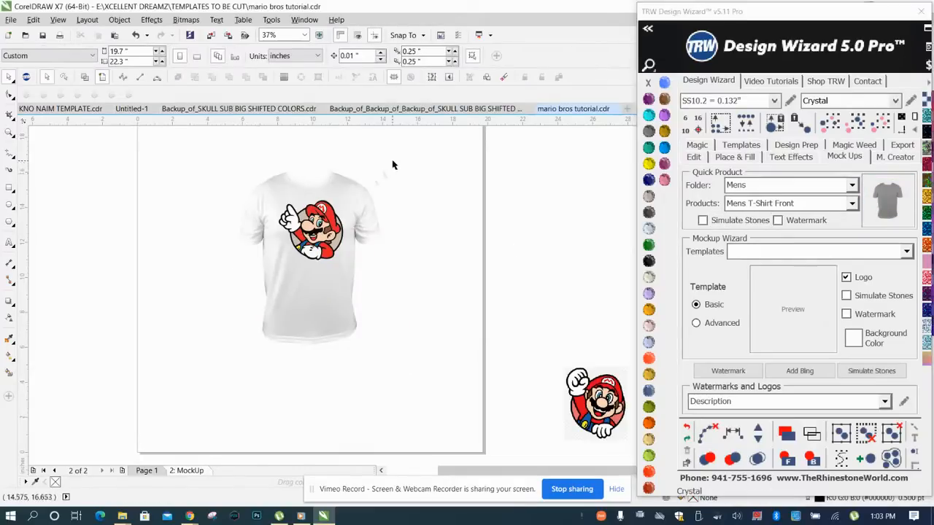
Nudge the T-shirt image slightly behind Mario and look at the mockup up close.
{"action": "scroll", "coordinate": [332, 170], "scroll_direction": "up", "scroll_amount": 2}
{"action": "left_click_drag", "start_coordinate": [347, 246], "coordinate": [366, 239]}
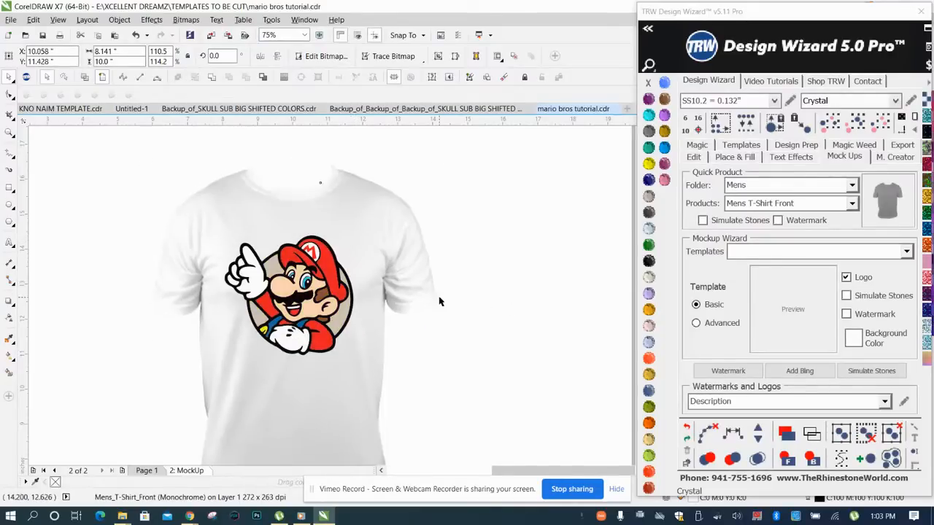
{"action": "left_click", "coordinate": [440, 293]}
{"action": "scroll", "coordinate": [354, 315], "scroll_direction": "up", "scroll_amount": 3}
{"action": "scroll", "coordinate": [354, 315], "scroll_direction": "up", "scroll_amount": 1}
Try the shirt design without the gray circle pieces behind Mario, and undo their deletion.
{"action": "left_click", "coordinate": [382, 314]}
{"action": "scroll", "coordinate": [384, 314], "scroll_direction": "down", "scroll_amount": 3}
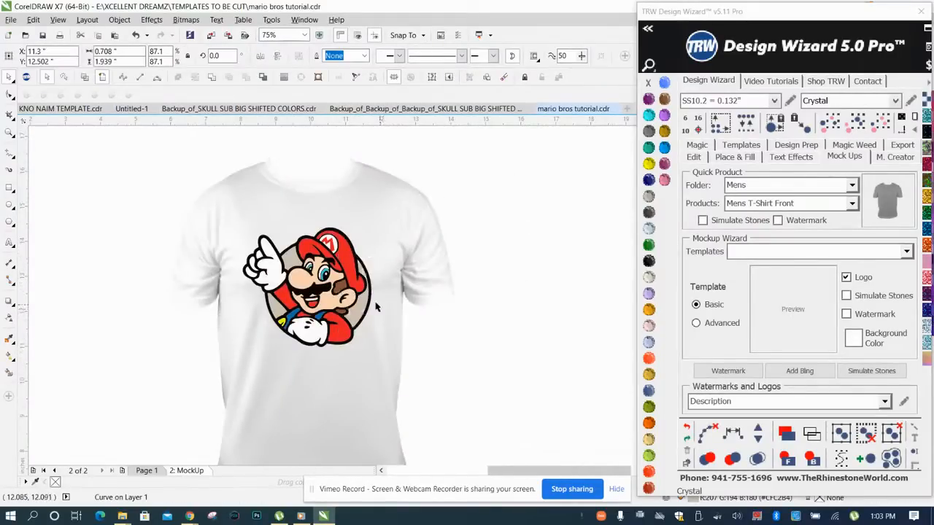
{"action": "left_click", "coordinate": [382, 306]}
{"action": "scroll", "coordinate": [296, 295], "scroll_direction": "up", "scroll_amount": 3}
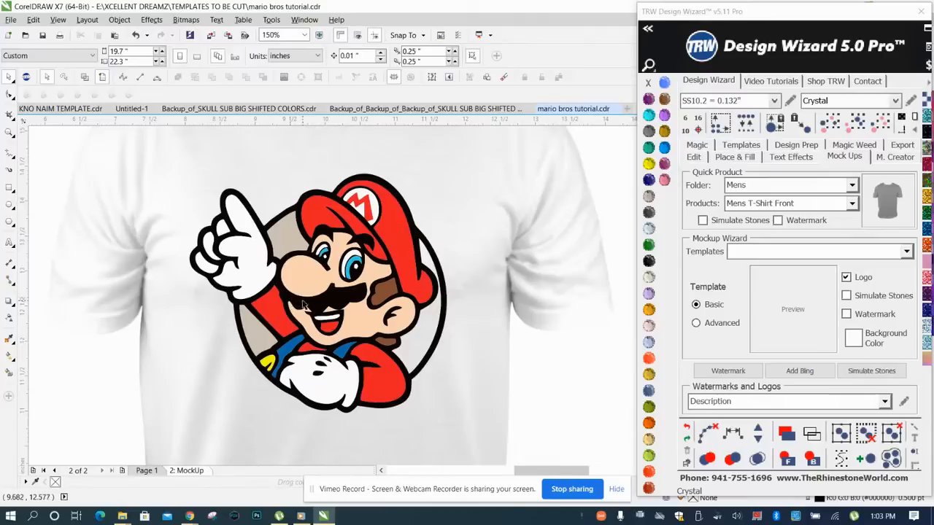
{"action": "left_click", "coordinate": [260, 330]}
{"action": "key", "text": "Delete"}
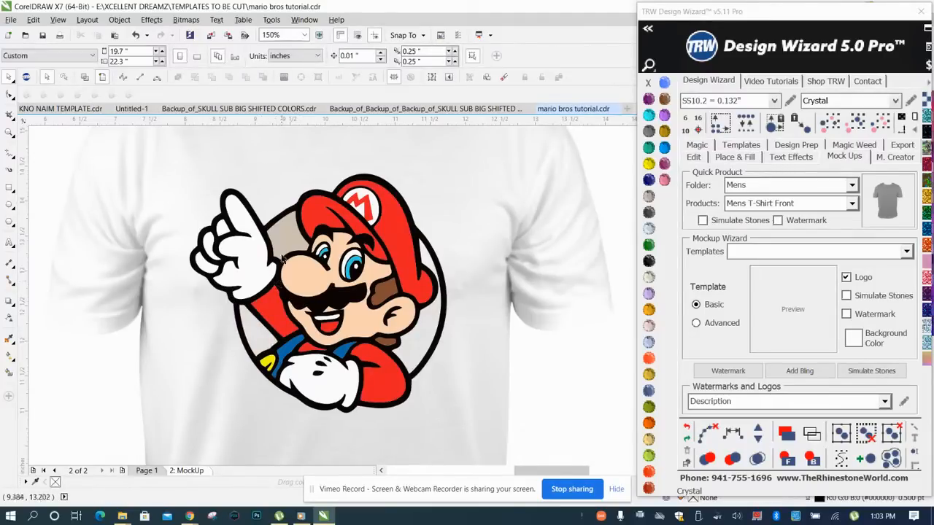
{"action": "left_click", "coordinate": [289, 249]}
{"action": "key", "text": "Delete"}
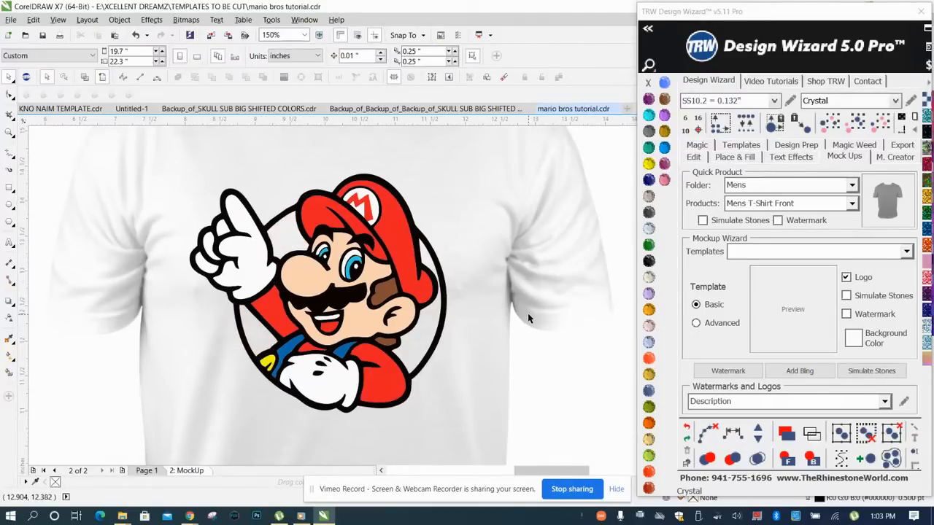
{"action": "key", "text": "ctrl+z"}
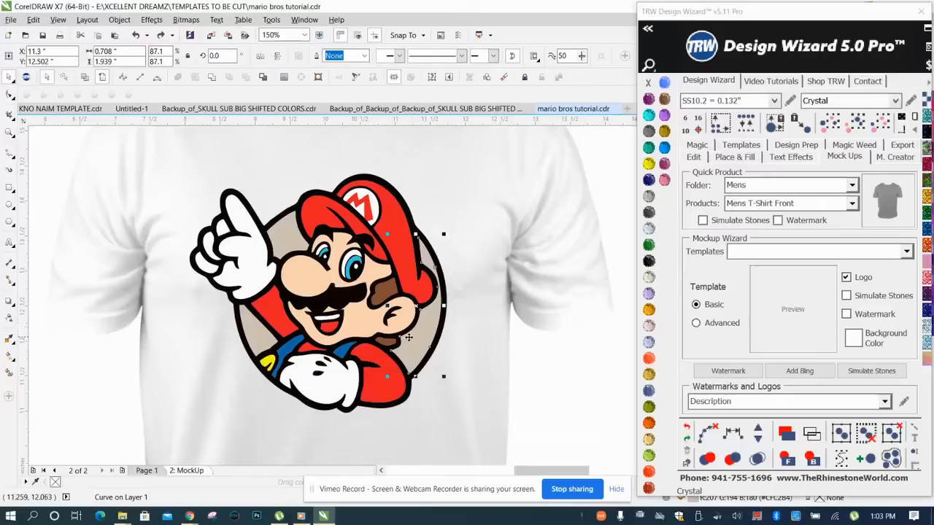
Combine the three gray circle pieces behind Mario on the mockup and fill them with Cobalt.
{"action": "left_click", "coordinate": [281, 240], "text": "shift"}
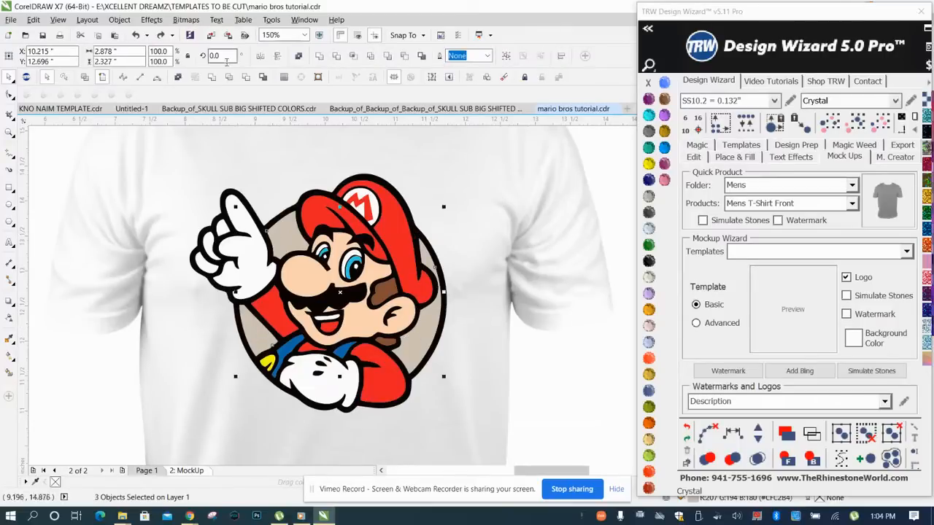
{"action": "key", "text": "ctrl+l"}
{"action": "left_click", "coordinate": [648, 260]}
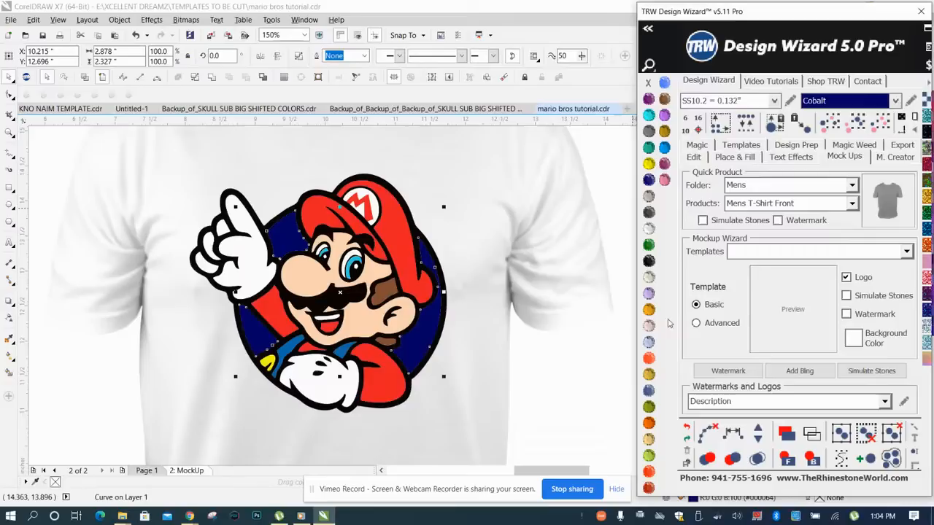
Try Olivine, Emerald and other rhinestone colors on the circle behind Mario, fill it with Sapphire, and deselect it.
{"action": "left_click", "coordinate": [649, 406]}
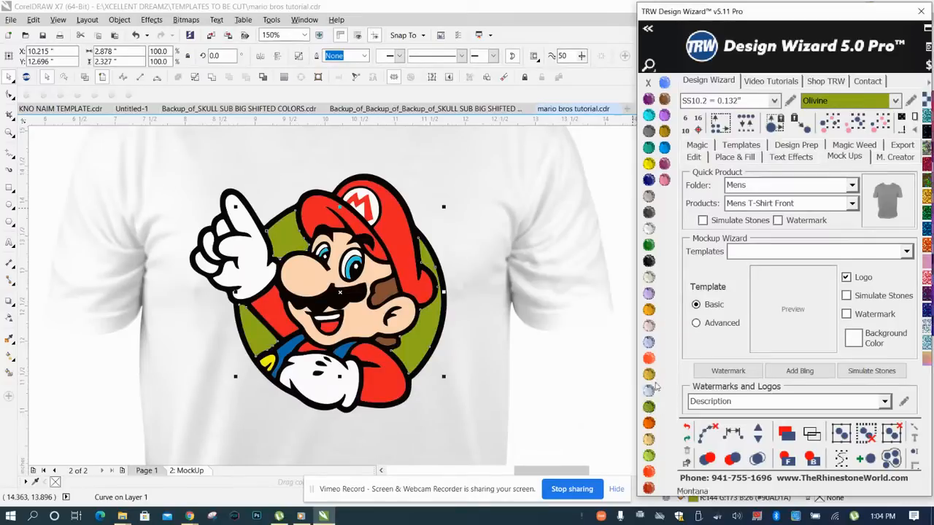
{"action": "left_click", "coordinate": [651, 248]}
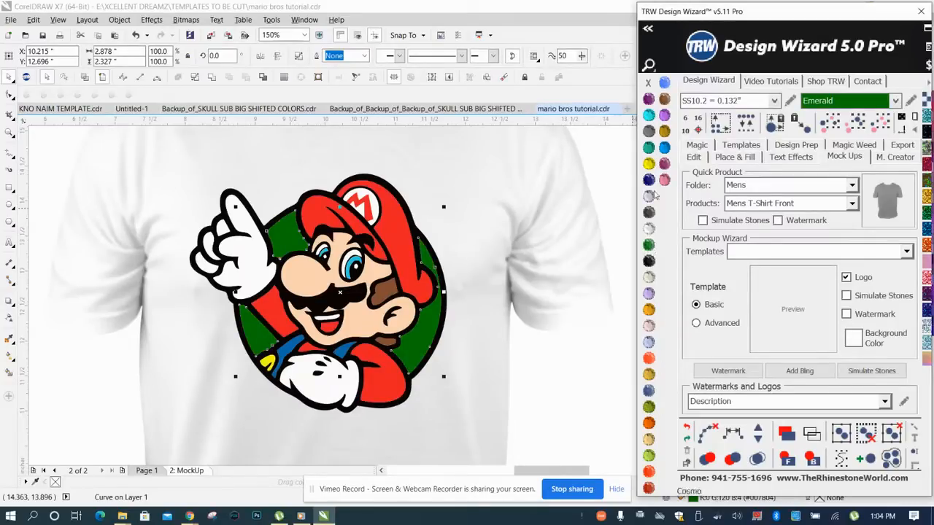
{"action": "left_click", "coordinate": [664, 147]}
{"action": "left_click", "coordinate": [664, 180]}
{"action": "left_click", "coordinate": [664, 163]}
{"action": "left_click", "coordinate": [664, 83]}
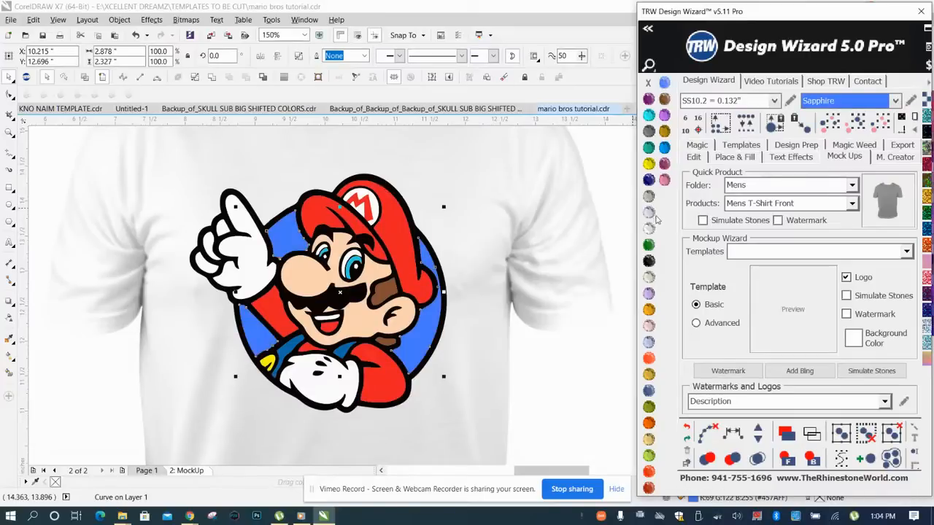
{"action": "left_click", "coordinate": [572, 395]}
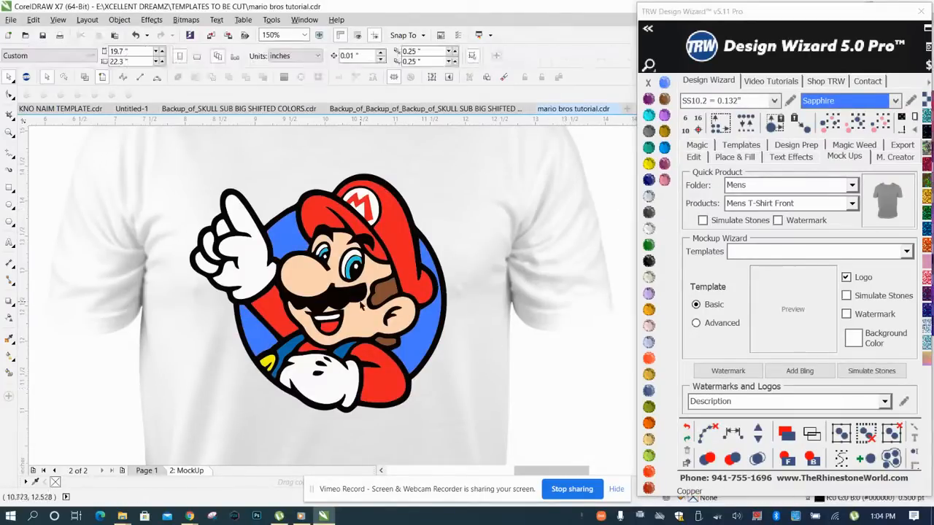
Merge the six red parts of the mockup's Mario: both cap sections, the shirt and sleeve pieces, and the tongue.
{"action": "scroll", "coordinate": [317, 266], "scroll_direction": "up", "scroll_amount": 2}
{"action": "scroll", "coordinate": [317, 266], "scroll_direction": "down", "scroll_amount": 2}
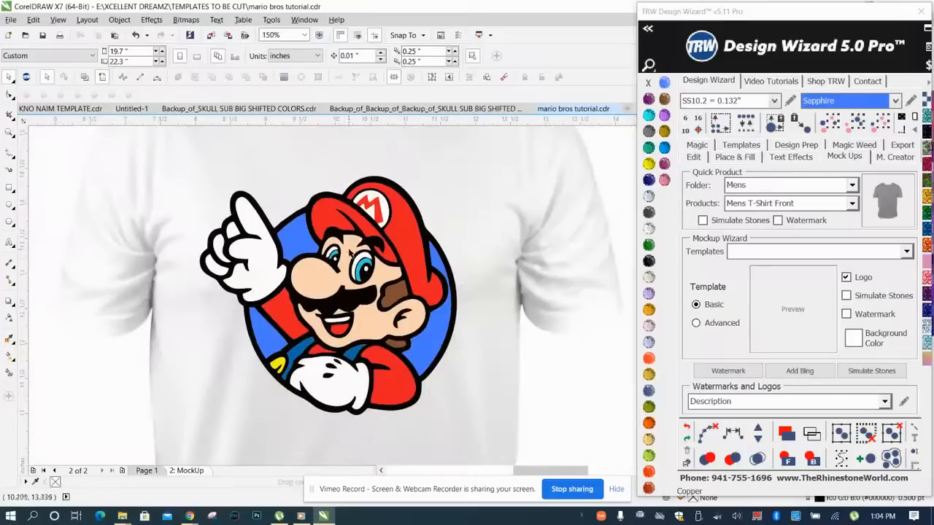
{"action": "left_click", "coordinate": [328, 212]}
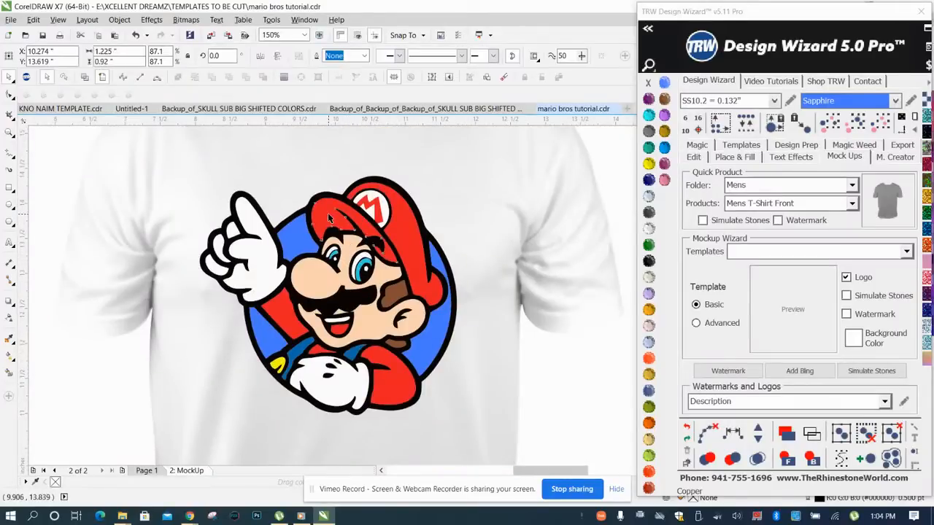
{"action": "left_click", "coordinate": [413, 268], "text": "shift"}
{"action": "left_click", "coordinate": [299, 335], "text": "shift"}
{"action": "scroll", "coordinate": [300, 335], "scroll_direction": "up", "scroll_amount": 2}
{"action": "left_click", "coordinate": [368, 366], "text": "shift"}
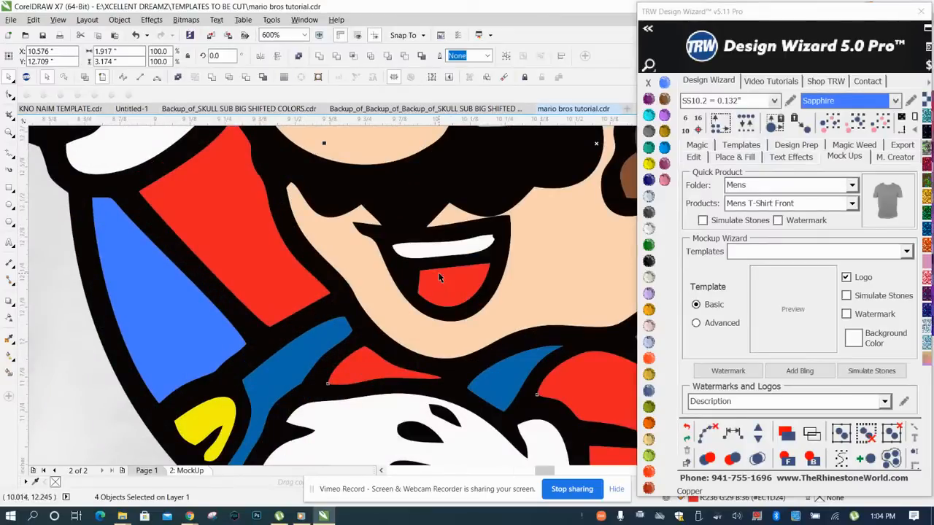
{"action": "scroll", "coordinate": [258, 253], "scroll_direction": "down", "scroll_amount": 1}
{"action": "left_click", "coordinate": [258, 252], "text": "shift"}
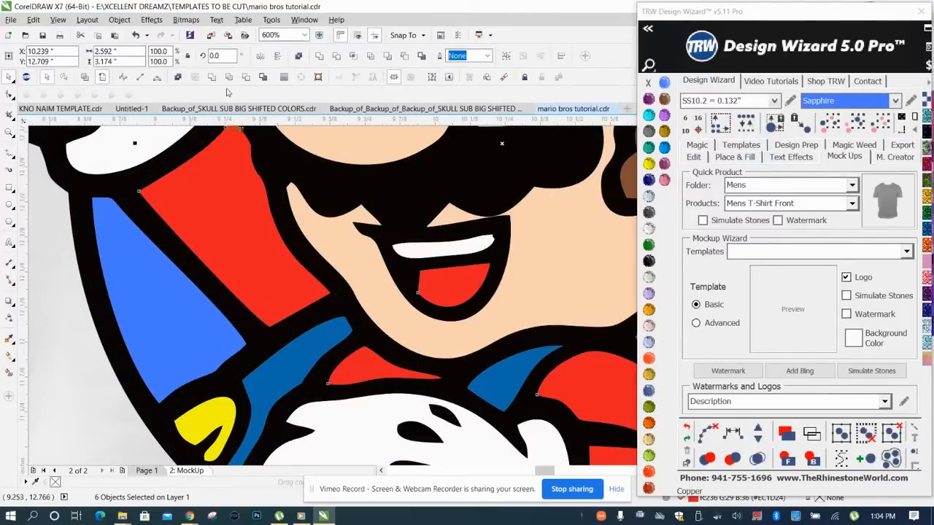
{"action": "scroll", "coordinate": [252, 221], "scroll_direction": "down", "scroll_amount": 2}
{"action": "scroll", "coordinate": [252, 221], "scroll_direction": "down", "scroll_amount": 2}
{"action": "scroll", "coordinate": [192, 173], "scroll_direction": "up", "scroll_amount": 2}
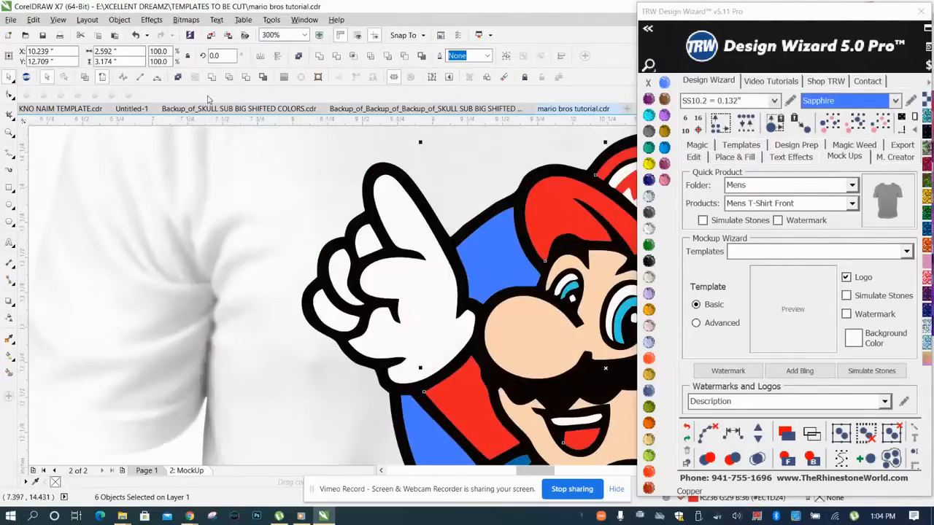
{"action": "left_click", "coordinate": [212, 79]}
Try Citrine as the fill of the merged cap, shirt and tongue parts, and deselect them.
{"action": "scroll", "coordinate": [234, 186], "scroll_direction": "down", "scroll_amount": 2}
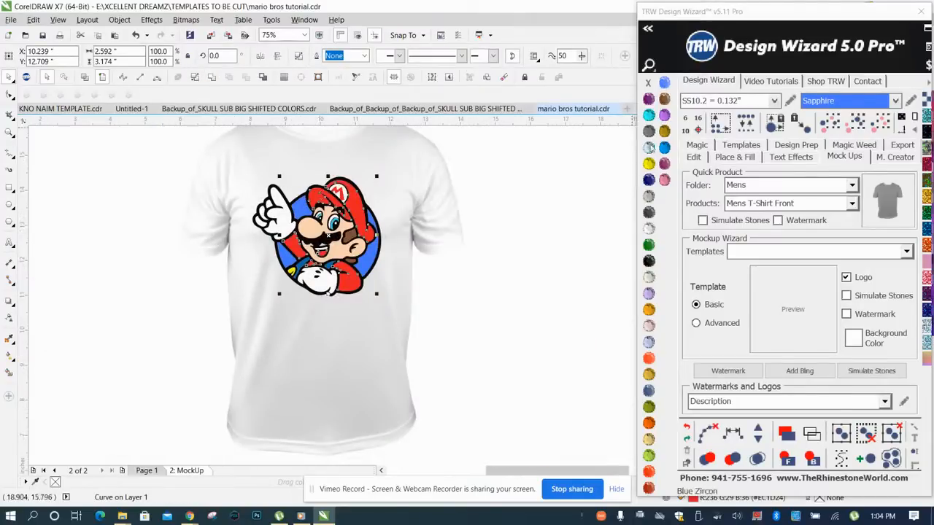
{"action": "left_click", "coordinate": [649, 164]}
{"action": "left_click", "coordinate": [513, 197]}
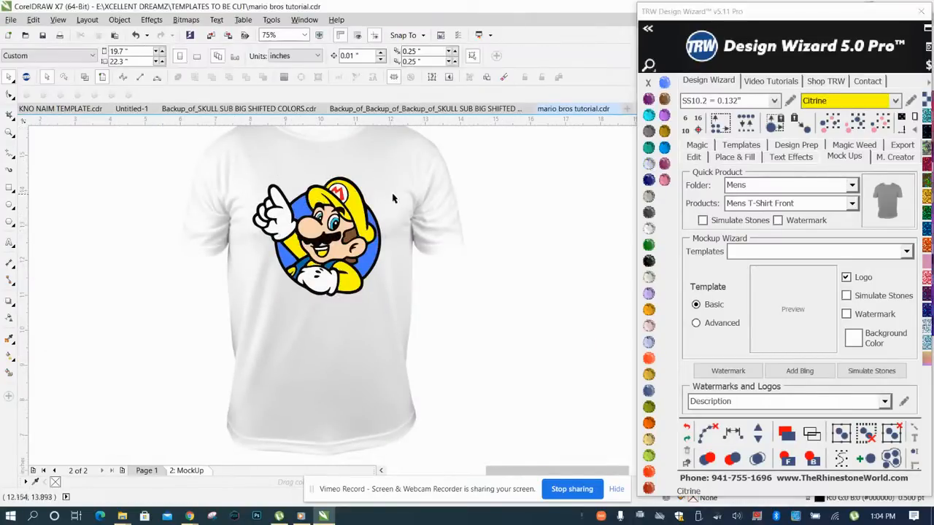
Fill the merged cap, shirt and tongue parts with Red Siam and deselect them.
{"action": "scroll", "coordinate": [318, 207], "scroll_direction": "up", "scroll_amount": 1}
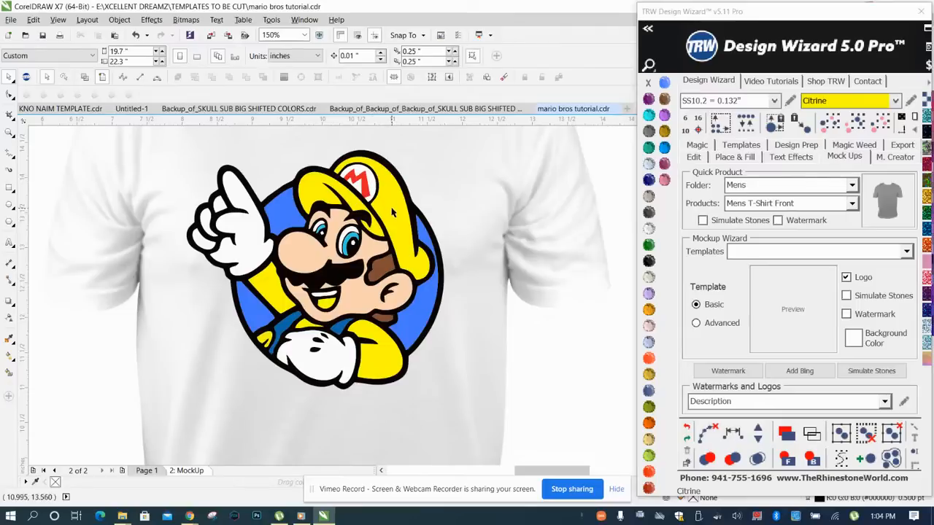
{"action": "left_click", "coordinate": [422, 230]}
{"action": "left_click", "coordinate": [648, 473]}
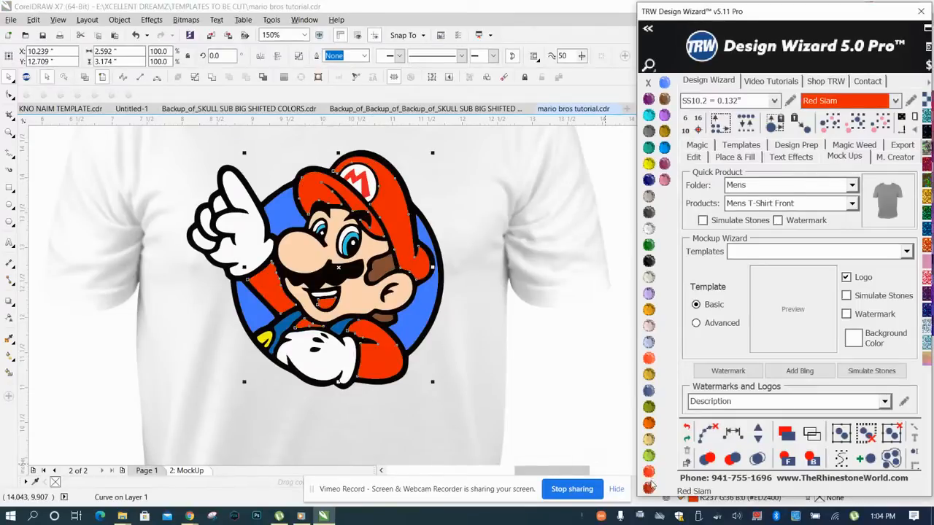
{"action": "key", "text": "Escape"}
{"action": "scroll", "coordinate": [504, 294], "scroll_direction": "down", "scroll_amount": 2}
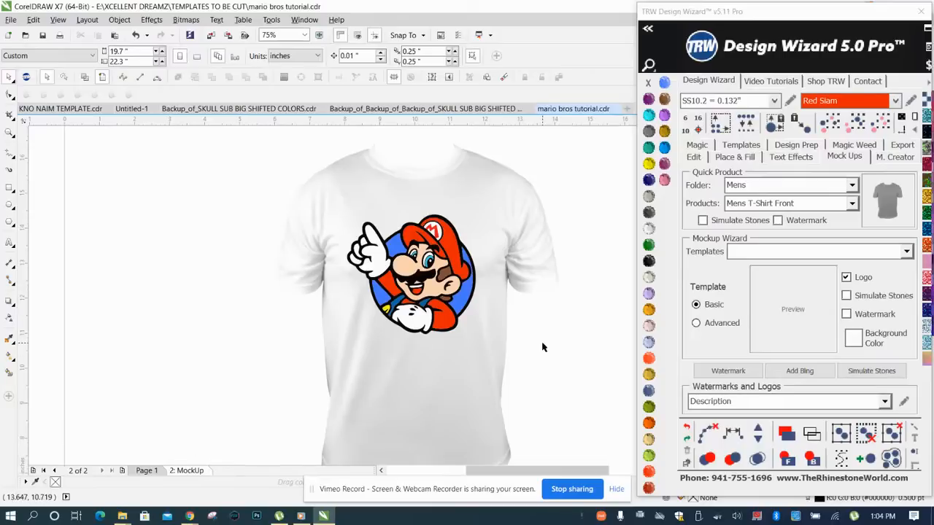
Return to Page 1 and examine the original Mario artwork with its gray circle.
{"action": "scroll", "coordinate": [372, 336], "scroll_direction": "up", "scroll_amount": 2}
{"action": "scroll", "coordinate": [185, 445], "scroll_direction": "down", "scroll_amount": 8}
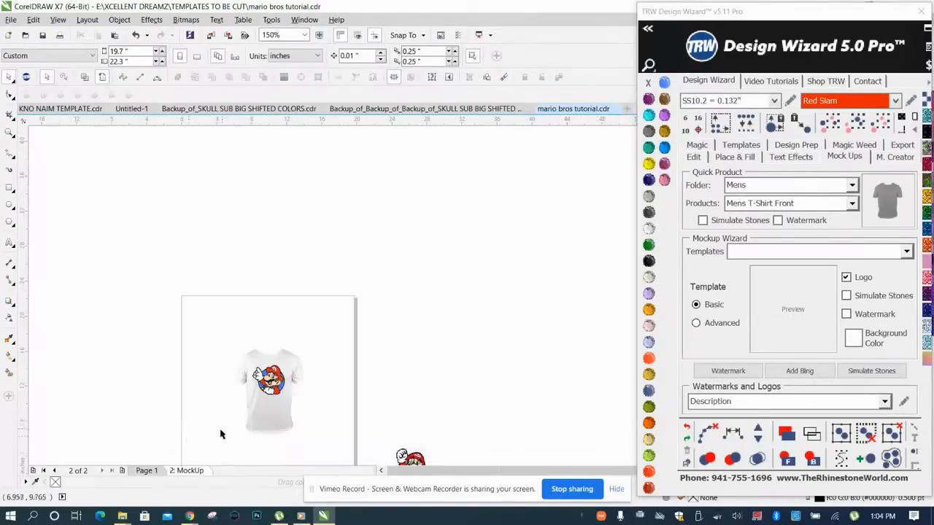
{"action": "left_click", "coordinate": [146, 471]}
{"action": "scroll", "coordinate": [246, 363], "scroll_direction": "up", "scroll_amount": 4}
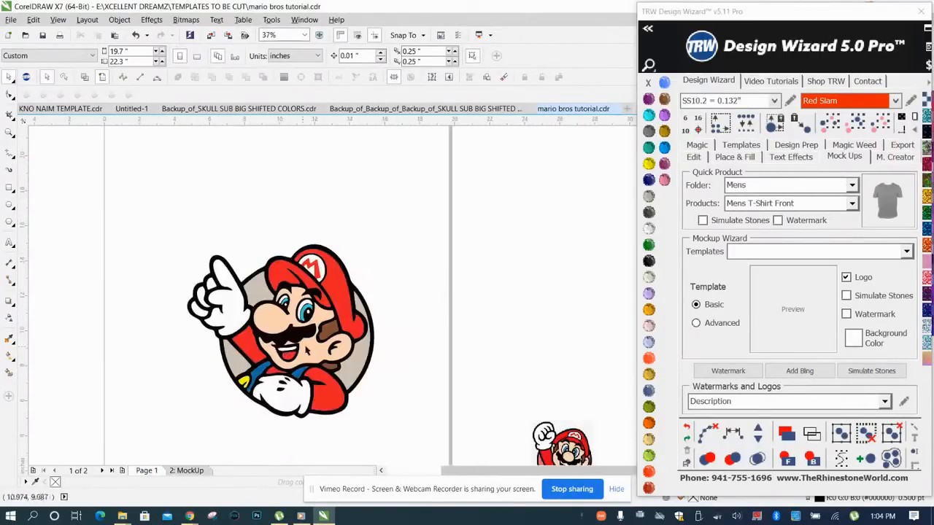
{"action": "scroll", "coordinate": [277, 250], "scroll_direction": "down", "scroll_amount": 2}
{"action": "scroll", "coordinate": [235, 293], "scroll_direction": "up", "scroll_amount": 5}
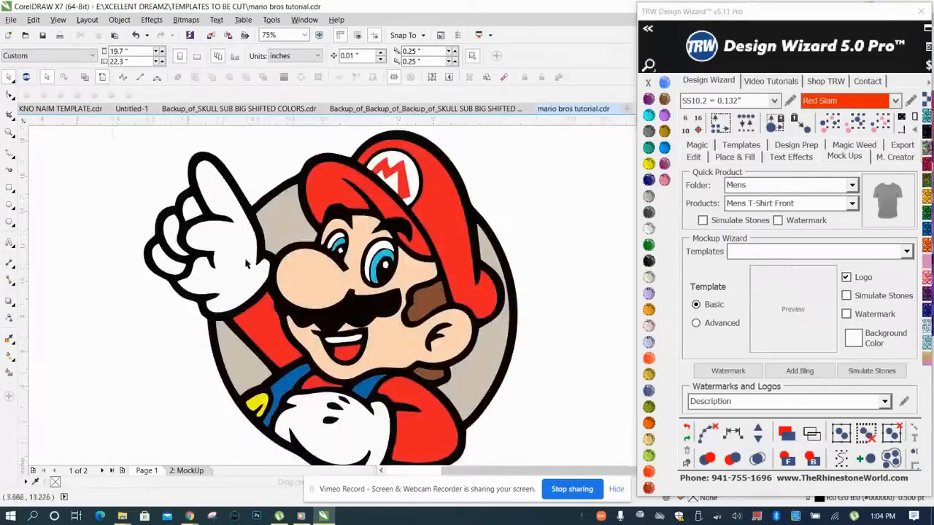
{"action": "scroll", "coordinate": [146, 163], "scroll_direction": "down", "scroll_amount": 3}
{"action": "left_click_drag", "start_coordinate": [146, 163], "coordinate": [458, 421]}
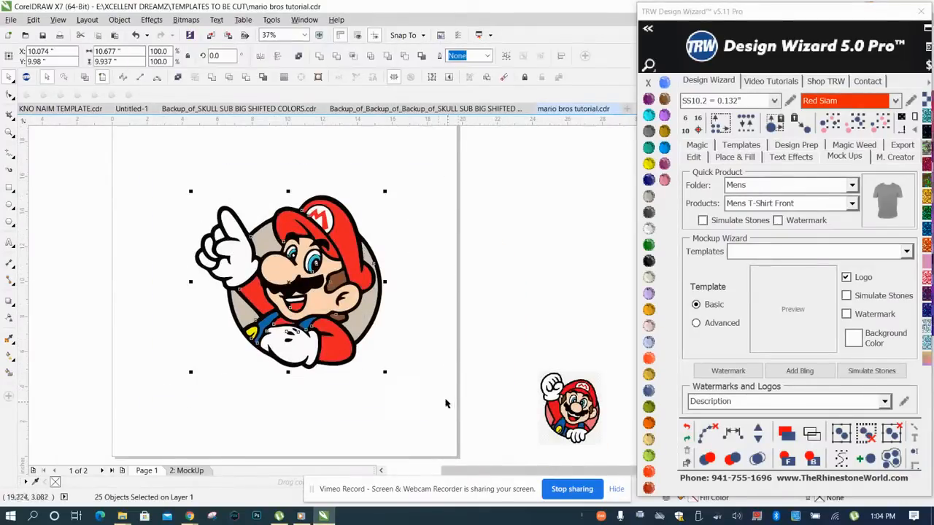
{"action": "scroll", "coordinate": [191, 190], "scroll_direction": "down", "scroll_amount": 3}
{"action": "scroll", "coordinate": [214, 171], "scroll_direction": "up", "scroll_amount": 3}
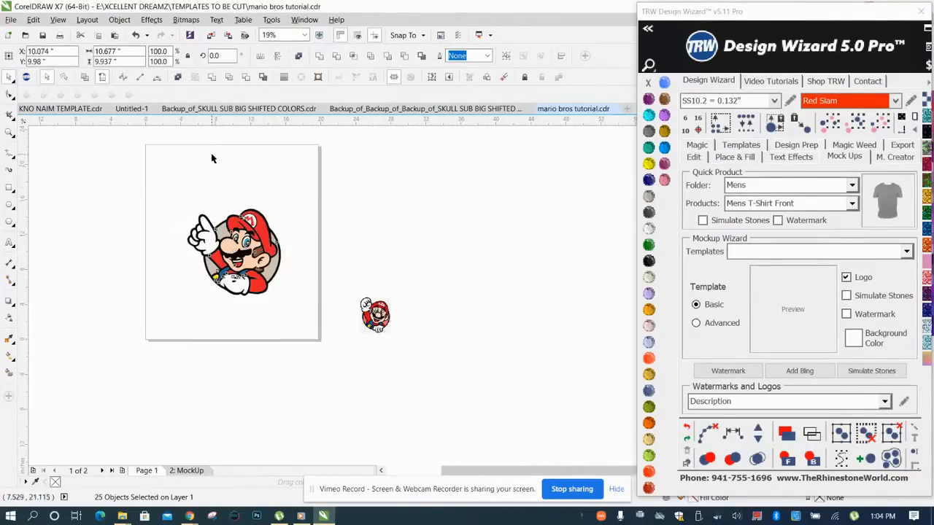
{"action": "left_click_drag", "start_coordinate": [354, 259], "coordinate": [367, 245]}
{"action": "left_click_drag", "start_coordinate": [301, 330], "coordinate": [278, 276]}
{"action": "left_click", "coordinate": [339, 321]}
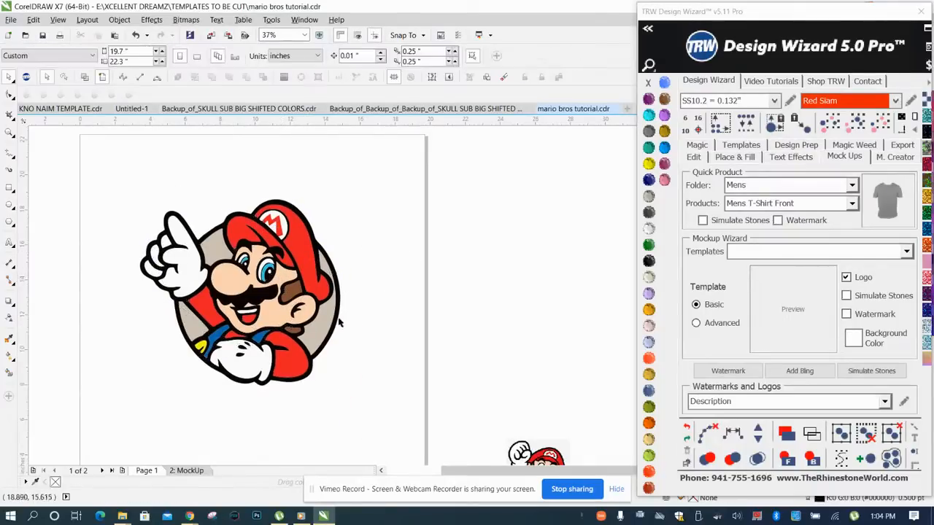
Merge the three gray background circle pieces behind Mario, fill them with Sapphire, and deselect them.
{"action": "scroll", "coordinate": [339, 321], "scroll_direction": "up", "scroll_amount": 2}
{"action": "left_click", "coordinate": [321, 333]}
{"action": "scroll", "coordinate": [337, 336], "scroll_direction": "down", "scroll_amount": 4}
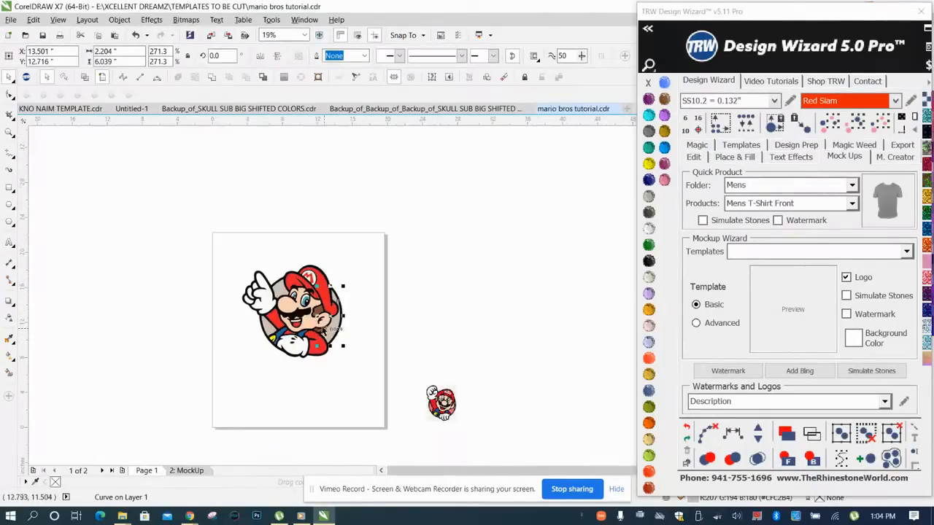
{"action": "scroll", "coordinate": [296, 321], "scroll_direction": "up", "scroll_amount": 2}
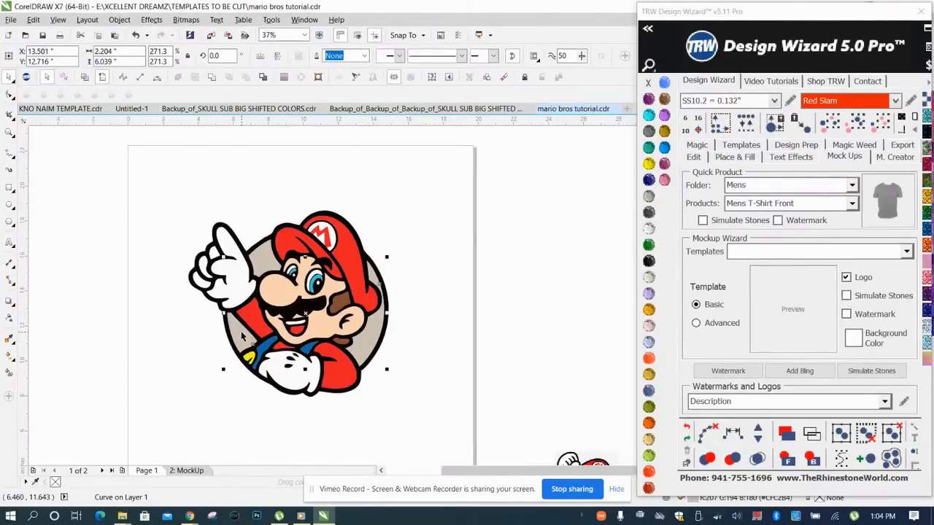
{"action": "left_click", "coordinate": [243, 336], "text": "shift"}
{"action": "left_click", "coordinate": [209, 77]}
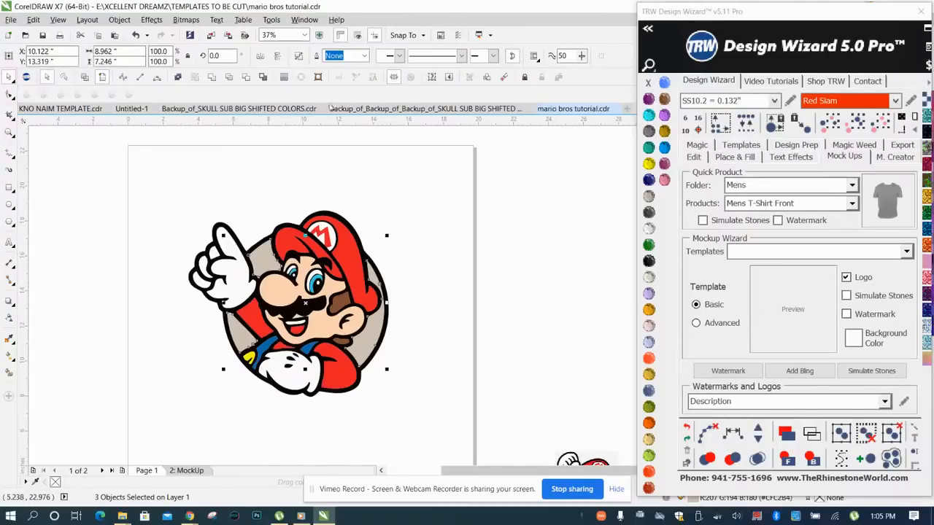
{"action": "left_click", "coordinate": [664, 83]}
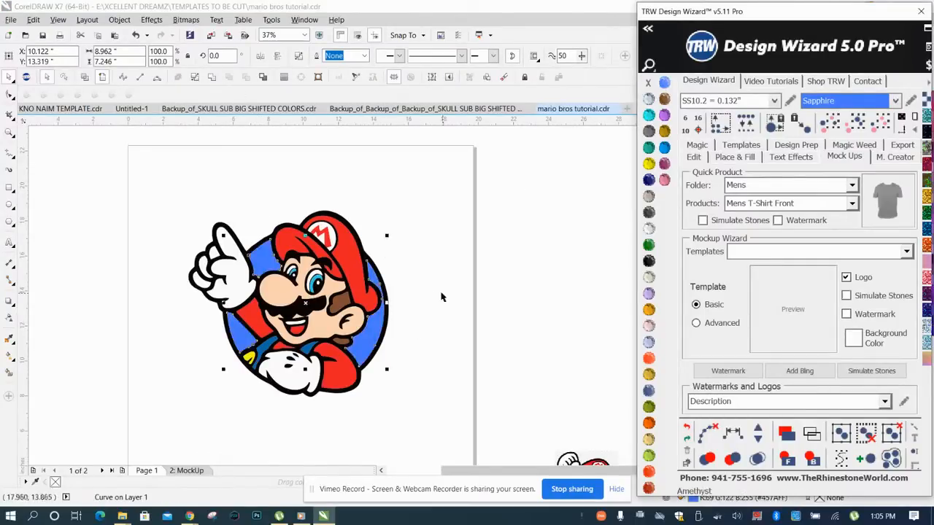
{"action": "left_click", "coordinate": [411, 321]}
Hatch-fill the merged blue background circle with SS10.2 Citrine stones, using a fill lines spacing of 0.14.
{"action": "scroll", "coordinate": [412, 321], "scroll_direction": "up", "scroll_amount": 2}
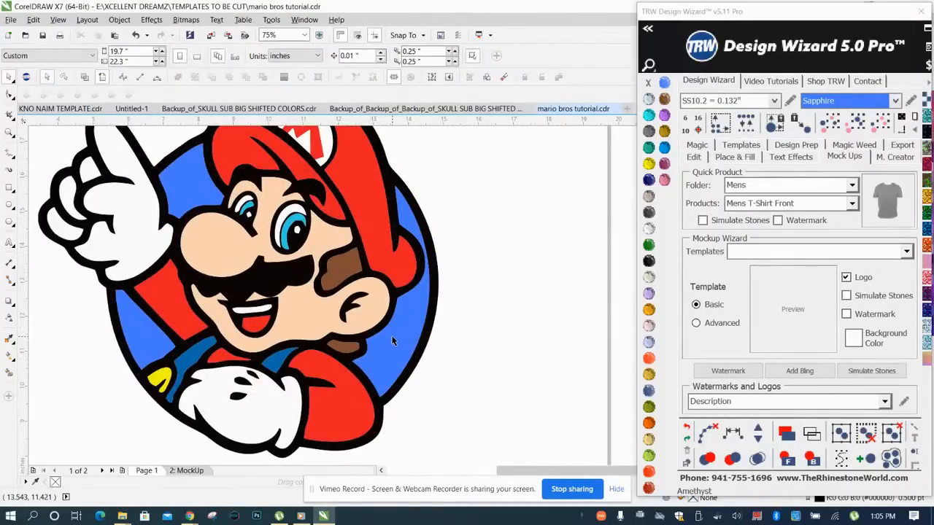
{"action": "left_click", "coordinate": [392, 340]}
{"action": "scroll", "coordinate": [391, 340], "scroll_direction": "down", "scroll_amount": 2}
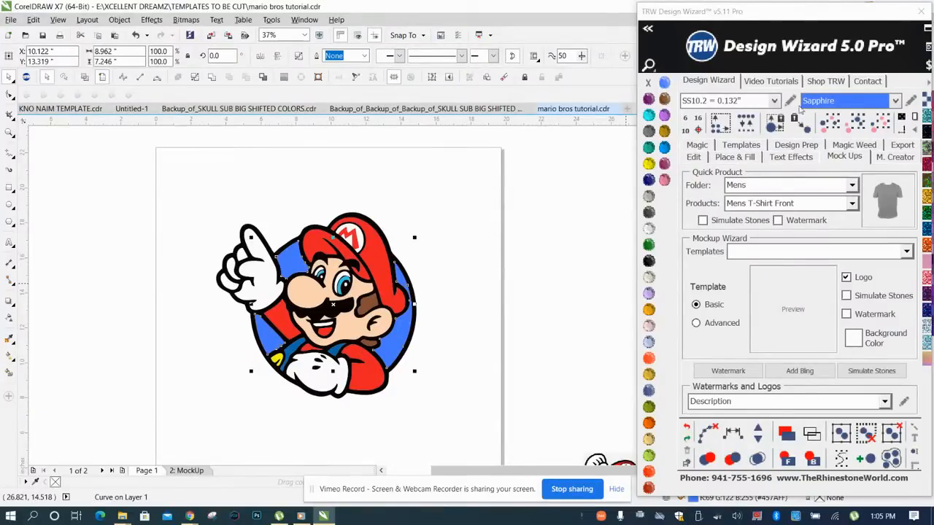
{"action": "left_click", "coordinate": [733, 157]}
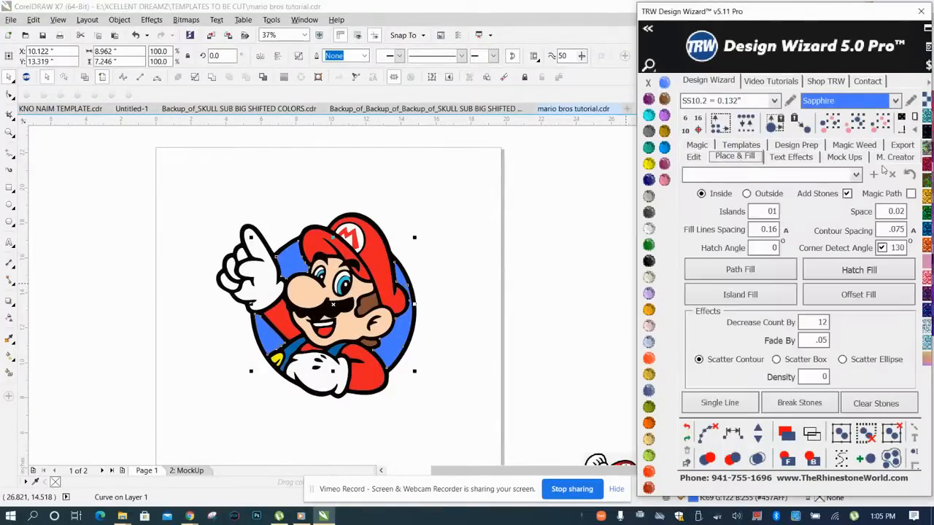
{"action": "left_click", "coordinate": [599, 224]}
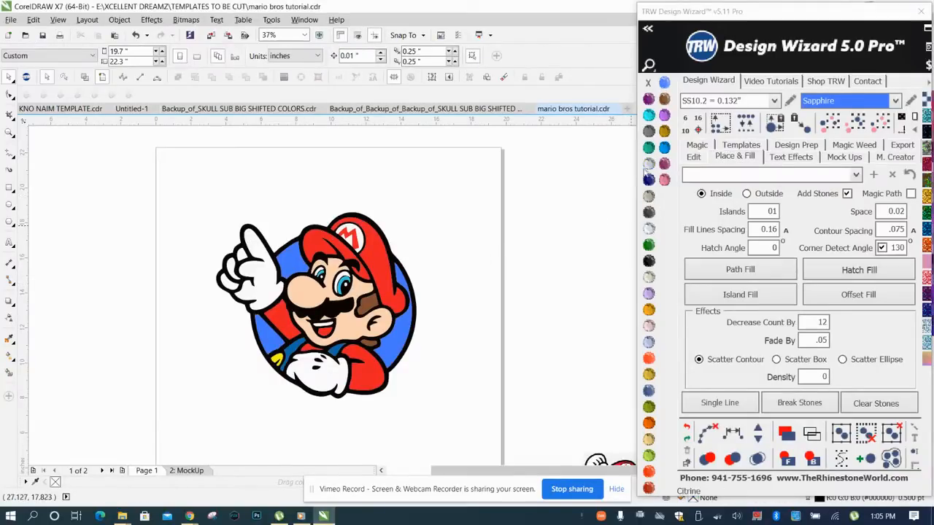
{"action": "left_click", "coordinate": [648, 163]}
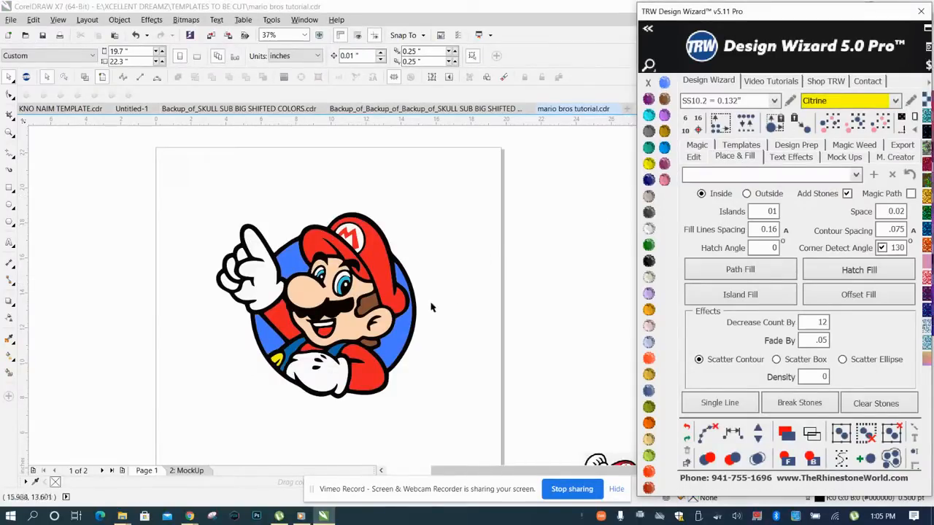
{"action": "left_click", "coordinate": [387, 340]}
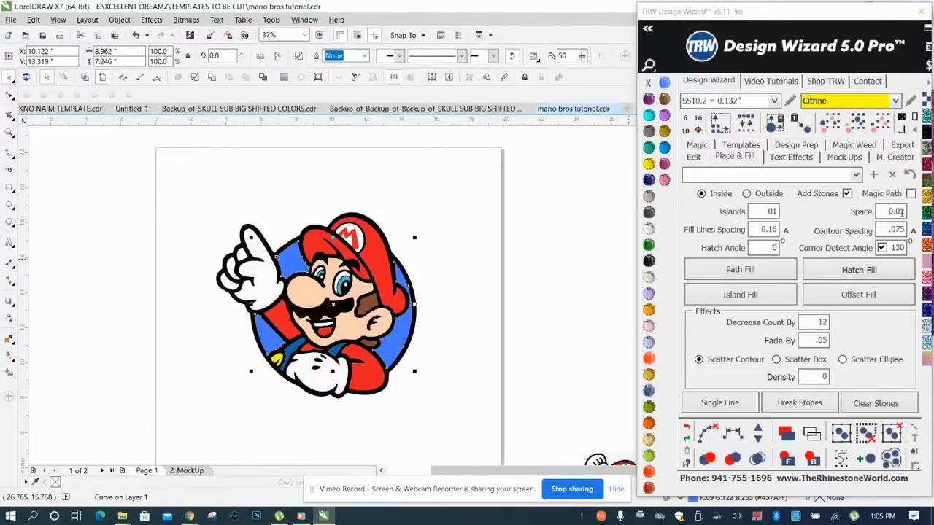
{"action": "left_click", "coordinate": [773, 230]}
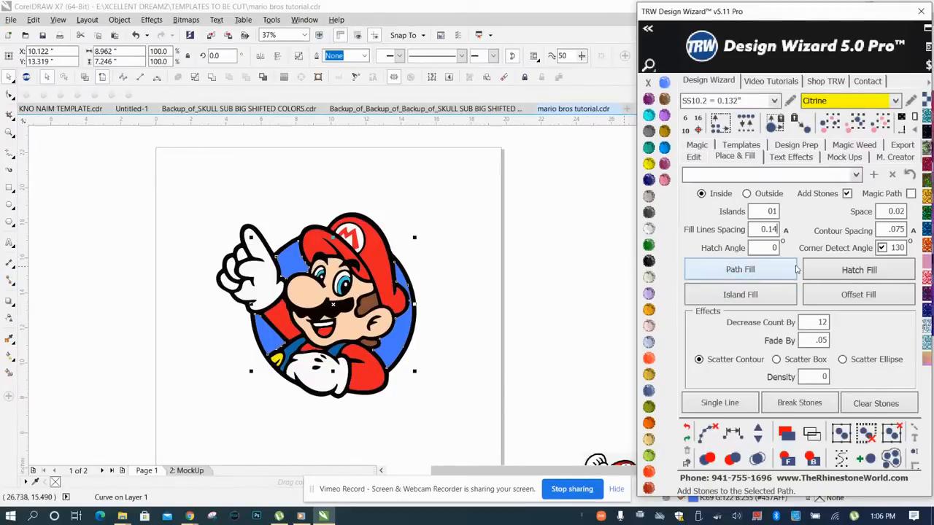
{"action": "left_click", "coordinate": [855, 272]}
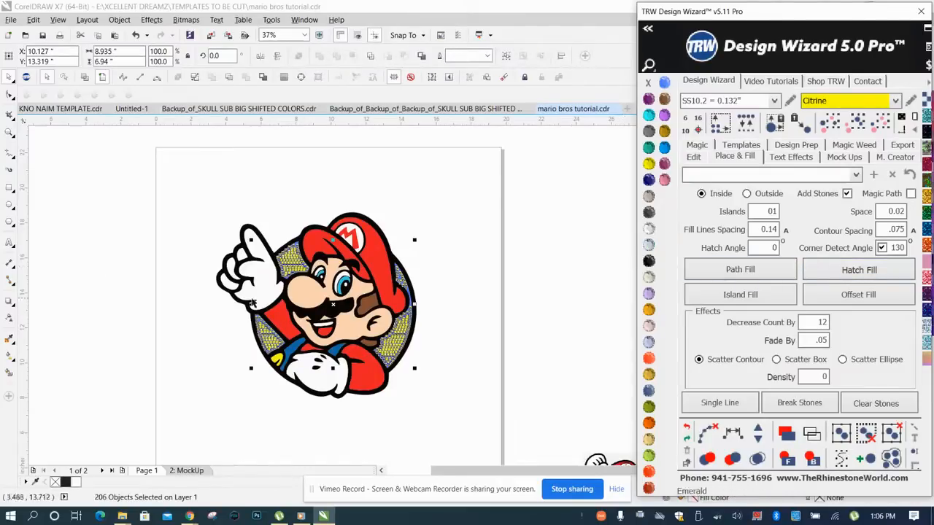
Examine the stone rows and their connecting lines in the background up close, including in wireframe view, then return to the normal display.
{"action": "scroll", "coordinate": [324, 285], "scroll_direction": "up", "scroll_amount": 2}
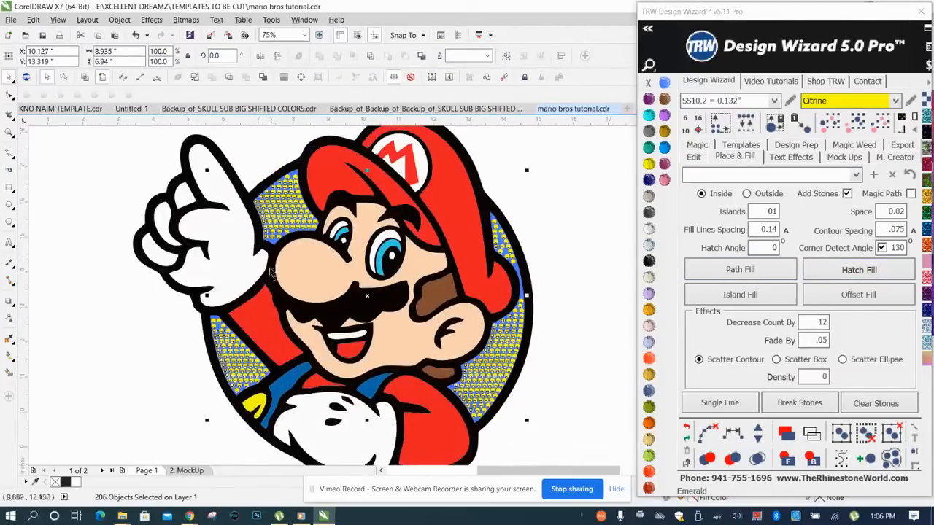
{"action": "scroll", "coordinate": [279, 204], "scroll_direction": "up", "scroll_amount": 10}
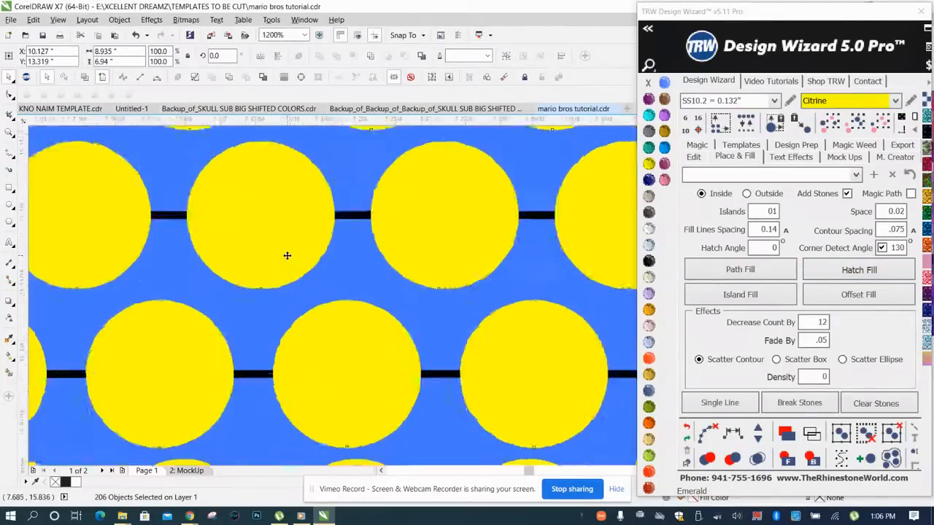
{"action": "scroll", "coordinate": [287, 277], "scroll_direction": "down", "scroll_amount": 10}
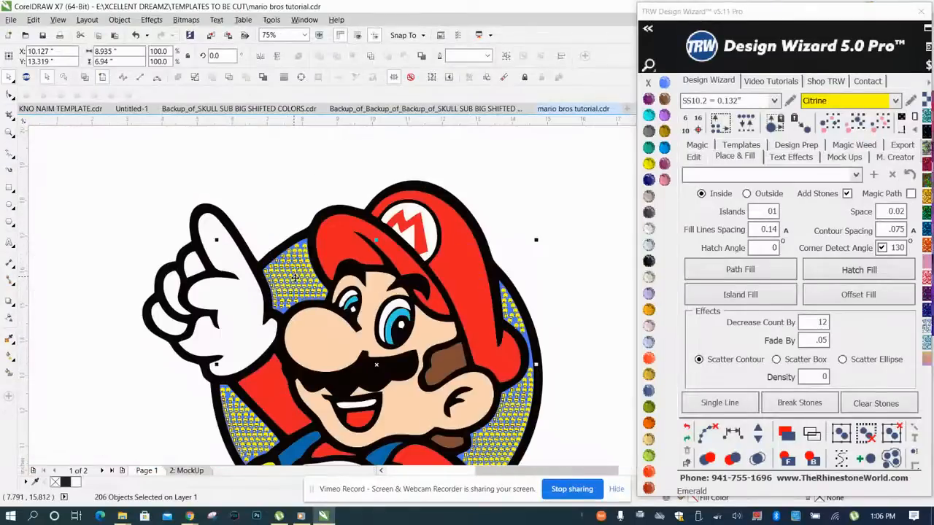
{"action": "scroll", "coordinate": [283, 299], "scroll_direction": "up", "scroll_amount": 3}
{"action": "scroll", "coordinate": [283, 299], "scroll_direction": "up", "scroll_amount": 2}
{"action": "scroll", "coordinate": [277, 289], "scroll_direction": "down", "scroll_amount": 2}
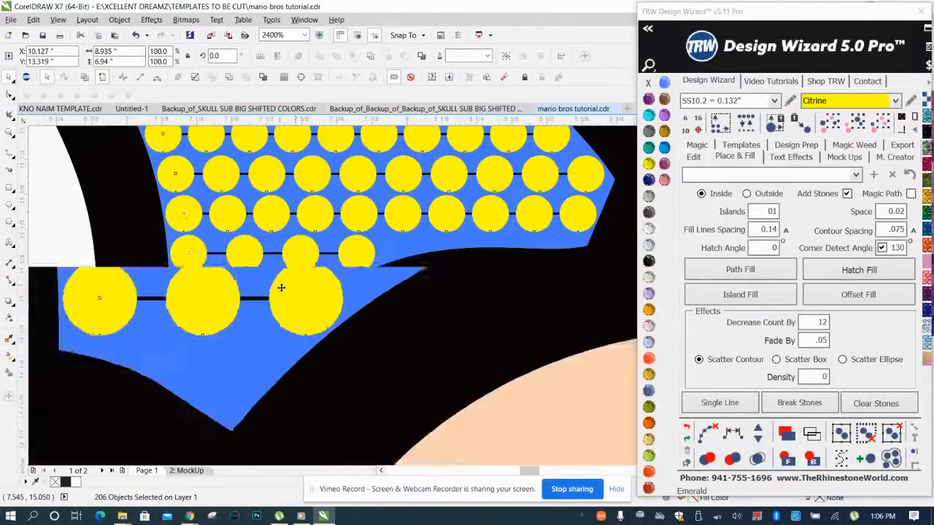
{"action": "scroll", "coordinate": [310, 254], "scroll_direction": "down", "scroll_amount": 5}
{"action": "scroll", "coordinate": [321, 244], "scroll_direction": "up", "scroll_amount": 4}
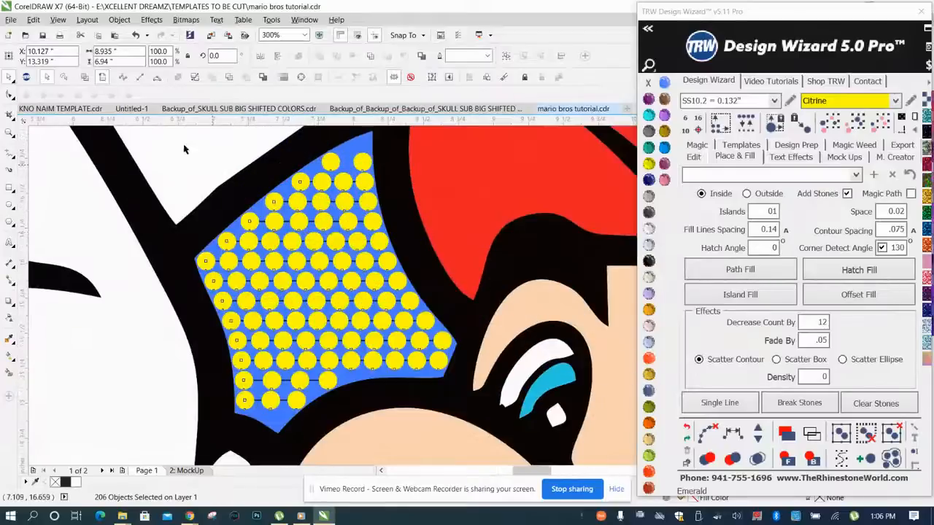
{"action": "left_click", "coordinate": [82, 77]}
{"action": "scroll", "coordinate": [309, 197], "scroll_direction": "up", "scroll_amount": 4}
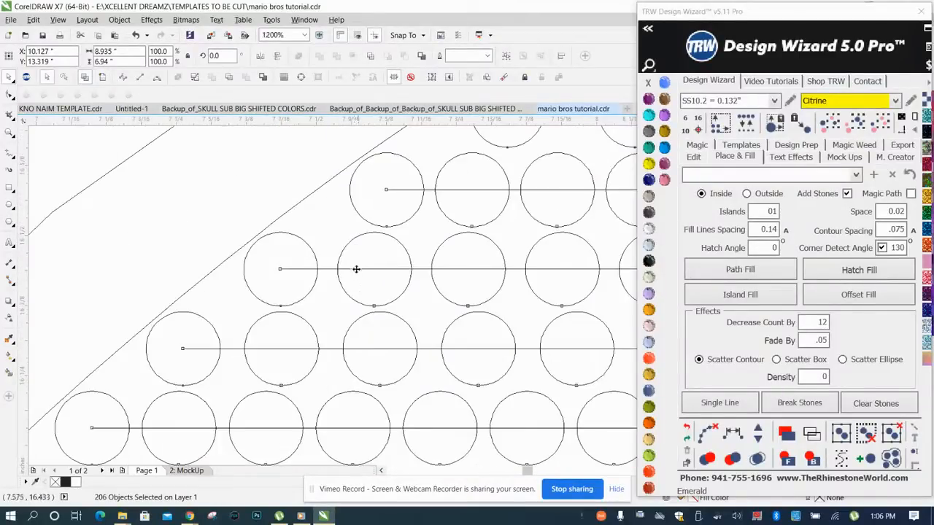
{"action": "left_click", "coordinate": [102, 78]}
{"action": "scroll", "coordinate": [163, 164], "scroll_direction": "down", "scroll_amount": 5}
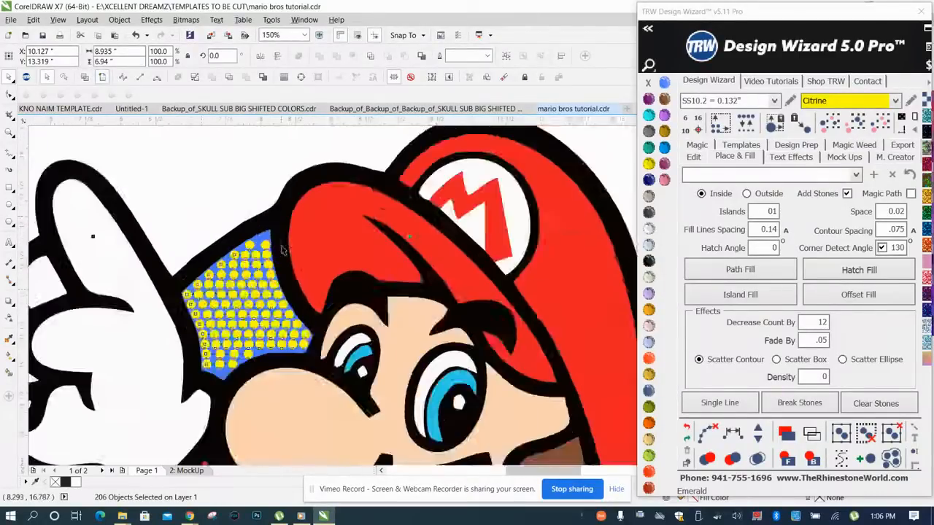
{"action": "scroll", "coordinate": [292, 283], "scroll_direction": "up", "scroll_amount": 3}
{"action": "scroll", "coordinate": [292, 283], "scroll_direction": "down", "scroll_amount": 3}
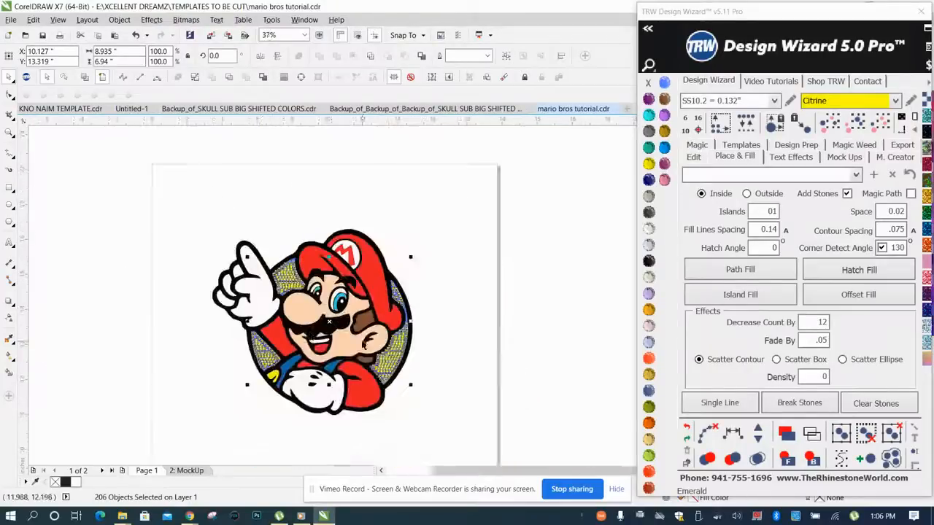
Clear the hatch-line paths from the selected background fill, keeping only the stones.
{"action": "scroll", "coordinate": [261, 319], "scroll_direction": "up", "scroll_amount": 1}
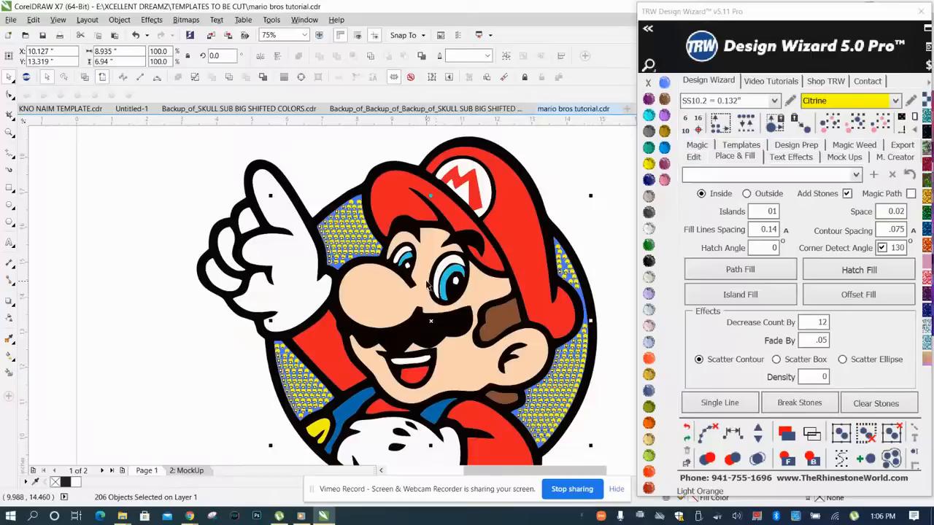
{"action": "scroll", "coordinate": [428, 287], "scroll_direction": "down", "scroll_amount": 3}
{"action": "scroll", "coordinate": [456, 216], "scroll_direction": "up", "scroll_amount": 3}
{"action": "scroll", "coordinate": [448, 355], "scroll_direction": "down", "scroll_amount": 1}
{"action": "scroll", "coordinate": [447, 361], "scroll_direction": "up", "scroll_amount": 1}
{"action": "scroll", "coordinate": [446, 376], "scroll_direction": "down", "scroll_amount": 1}
{"action": "scroll", "coordinate": [448, 376], "scroll_direction": "up", "scroll_amount": 1}
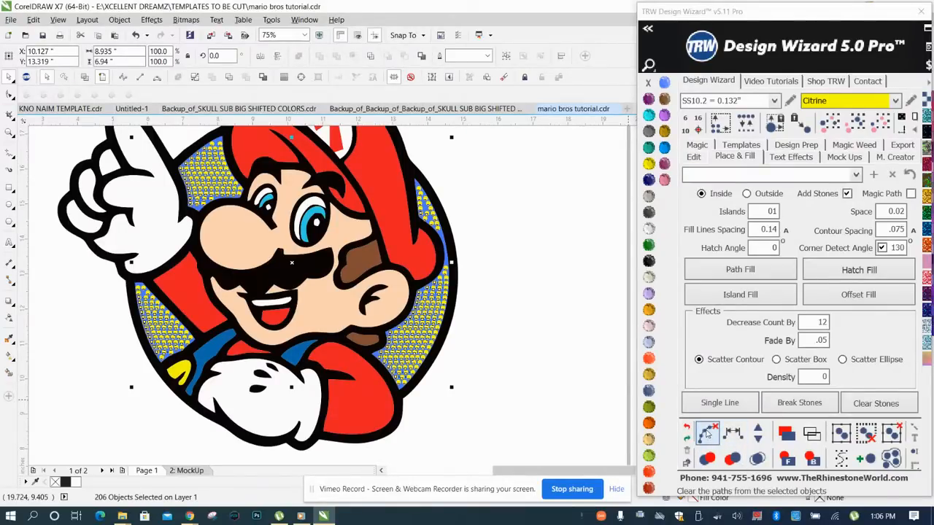
{"action": "left_click", "coordinate": [713, 432]}
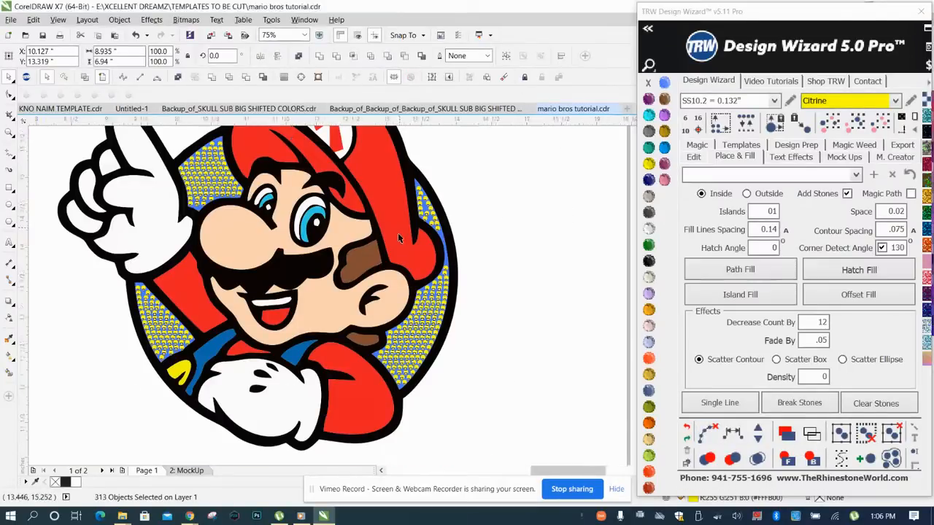
Merge any overlapping stones in the Citrine background fill and deselect the stones.
{"action": "scroll", "coordinate": [430, 277], "scroll_direction": "up", "scroll_amount": 2}
{"action": "scroll", "coordinate": [544, 174], "scroll_direction": "up", "scroll_amount": 2}
{"action": "scroll", "coordinate": [493, 211], "scroll_direction": "down", "scroll_amount": 5}
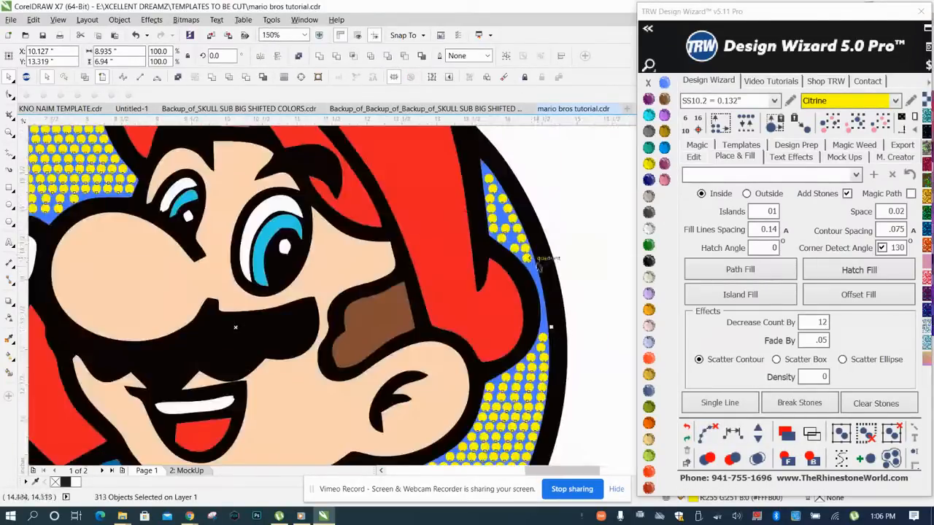
{"action": "scroll", "coordinate": [379, 292], "scroll_direction": "up", "scroll_amount": 2}
{"action": "scroll", "coordinate": [380, 292], "scroll_direction": "down", "scroll_amount": 2}
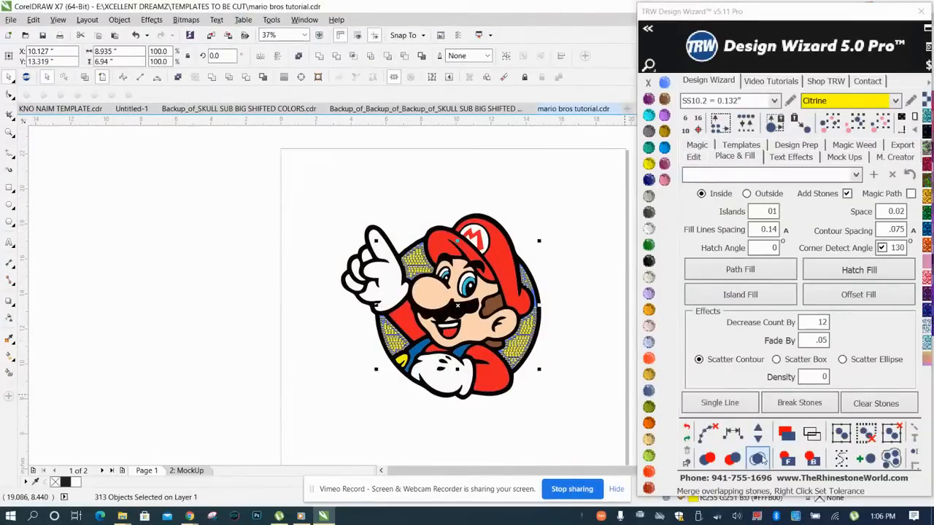
{"action": "left_click", "coordinate": [761, 458]}
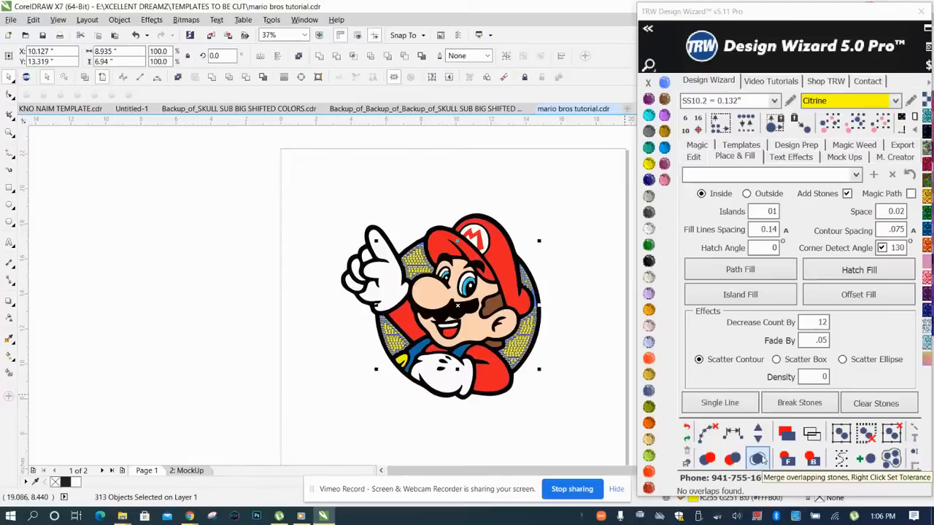
{"action": "left_click", "coordinate": [563, 216]}
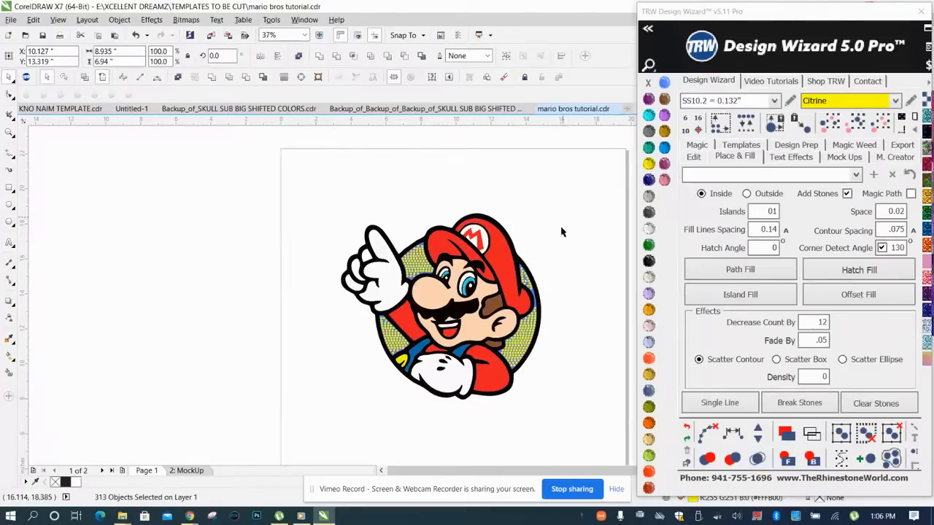
{"action": "scroll", "coordinate": [544, 294], "scroll_direction": "up", "scroll_amount": 1}
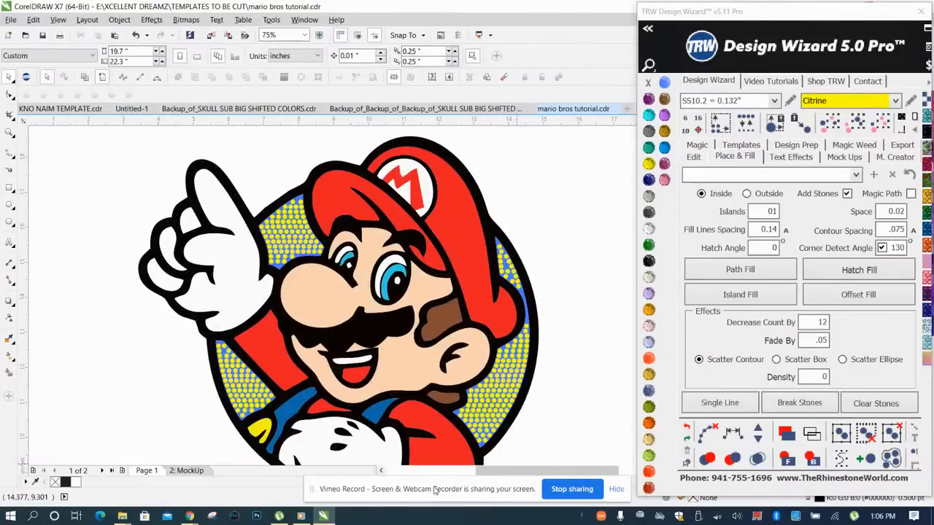